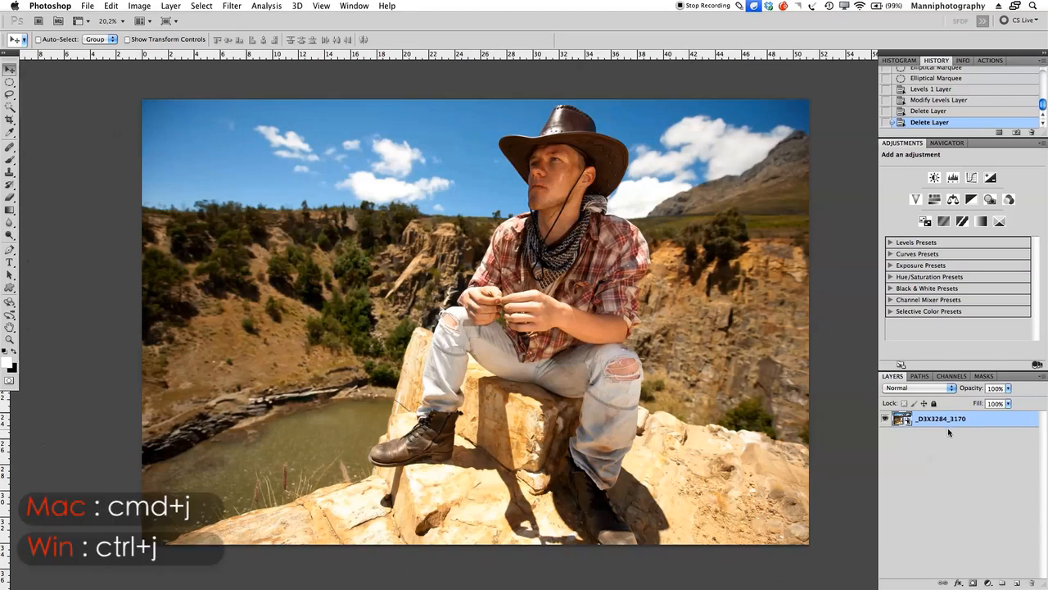
Duplicate the _D3X3284_3170 smart object layer and rasterize the copy.
key("super+j")
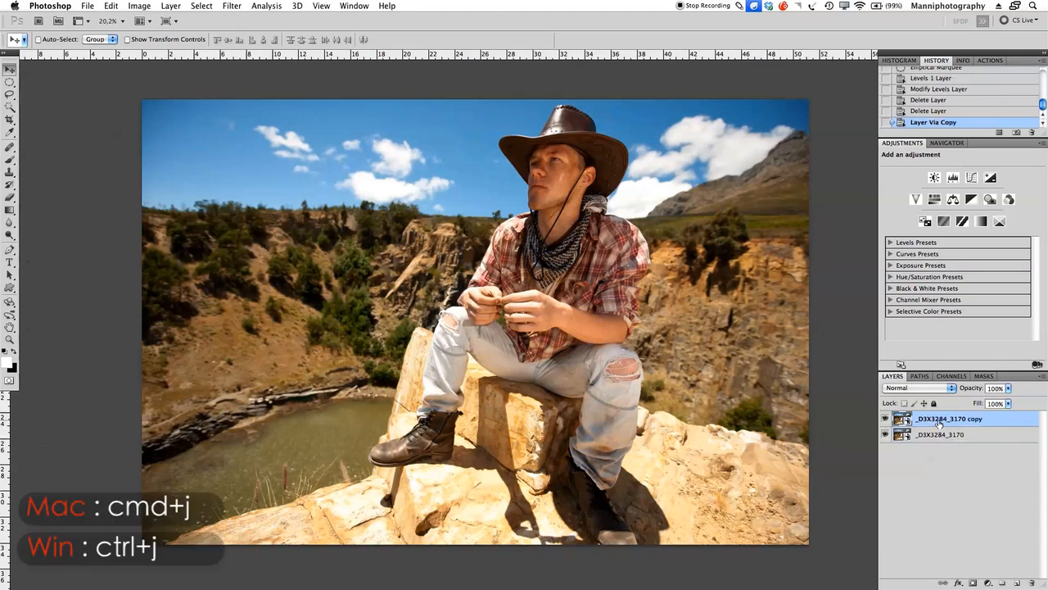
right_click(943, 421)
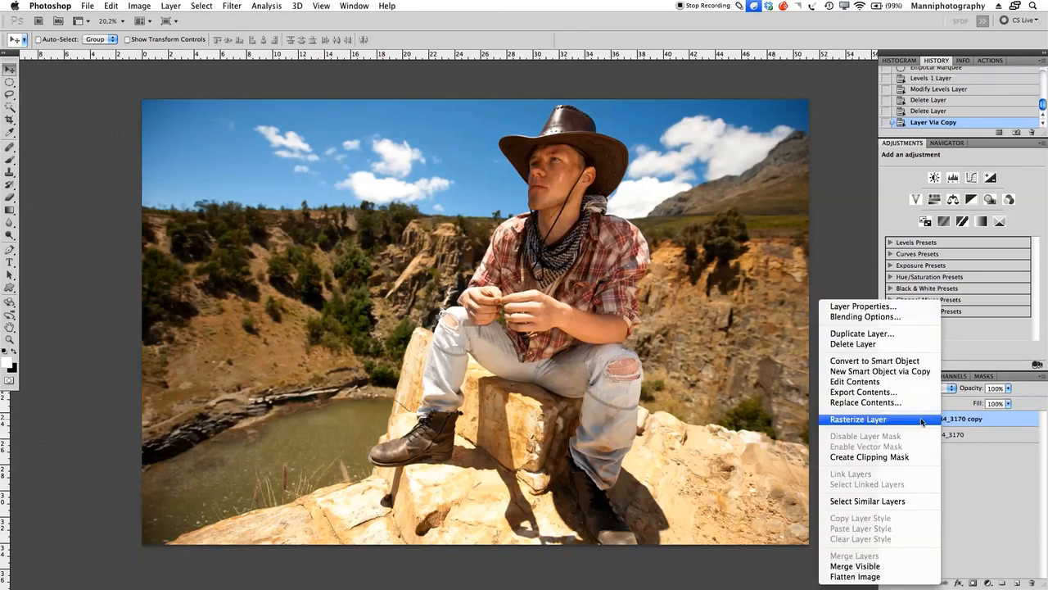
left_click(924, 422)
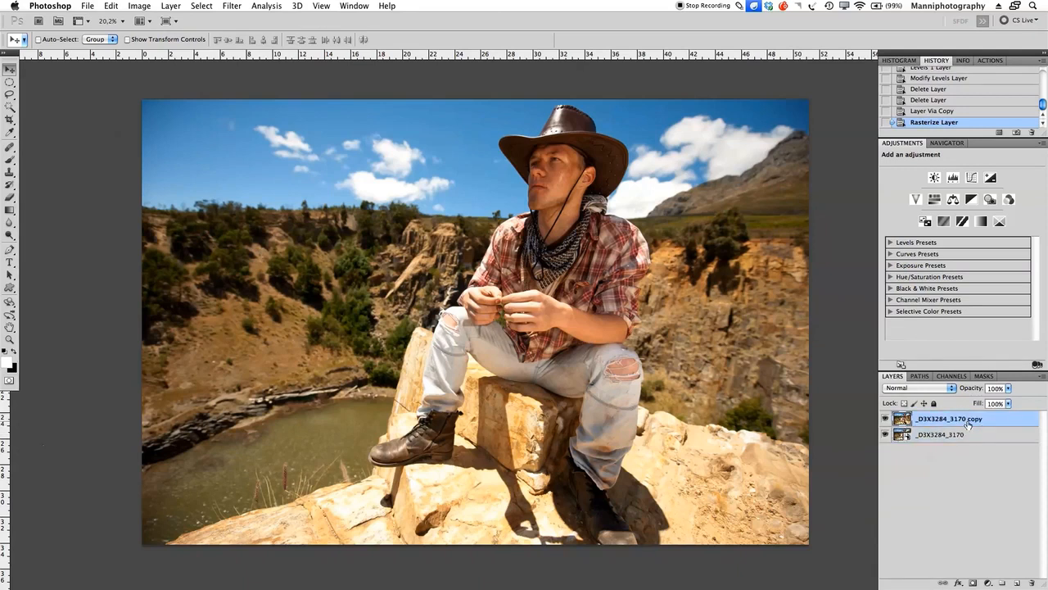
Rename the duplicated layer as retouch.
double_click(970, 419)
key("BackSpace")
type("retocuh")
type("uch")
key("Return")
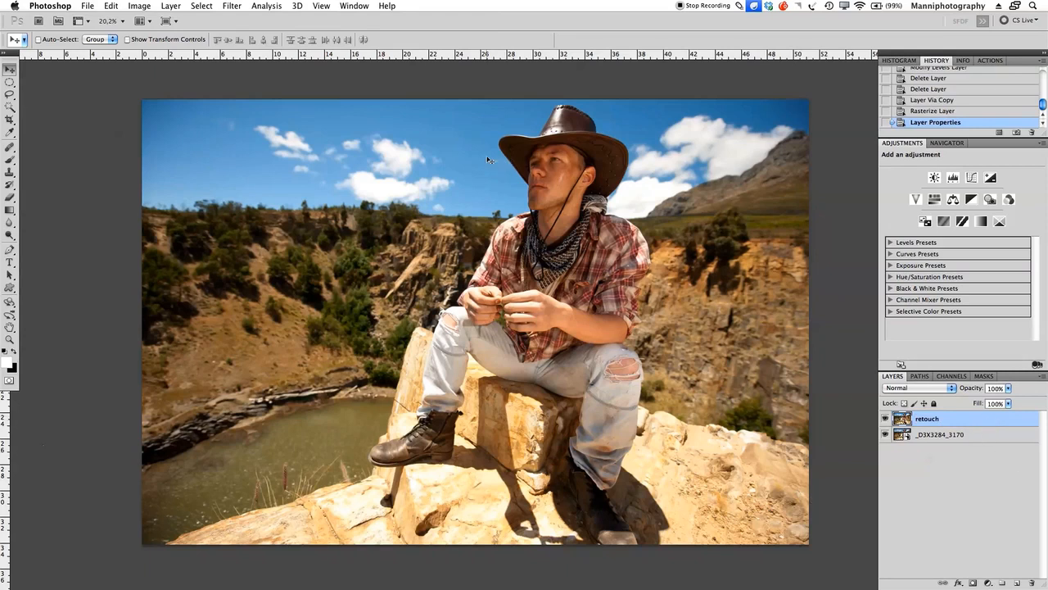
Draw a large elliptical marquee selection around the seated man, leaving the photo's outer edges unselected.
left_click_drag(9, 83, 66, 96)
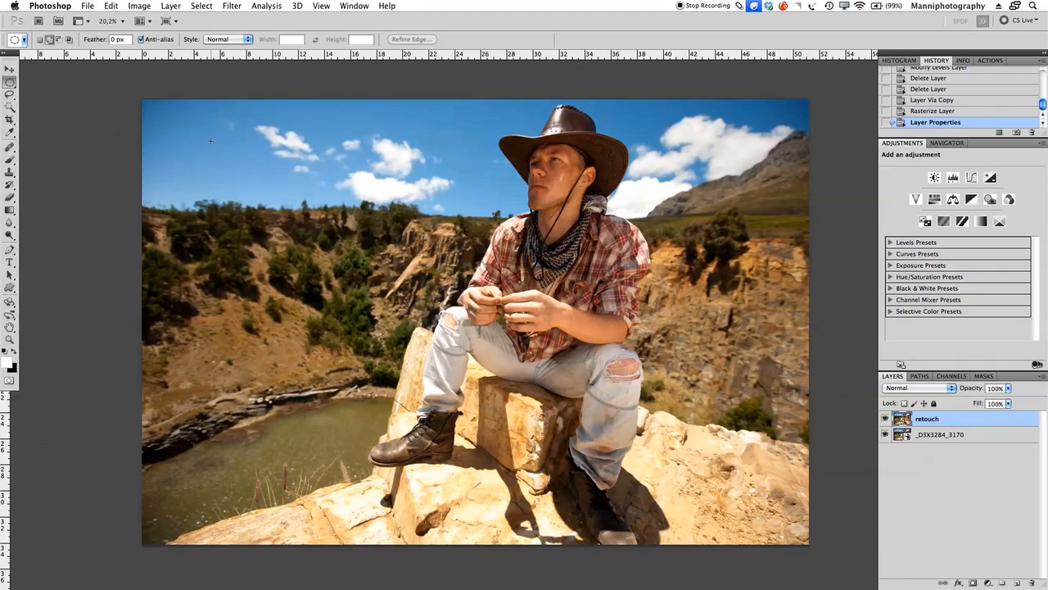
left_click_drag(257, 161, 335, 223)
left_click_drag(751, 494, 755, 497)
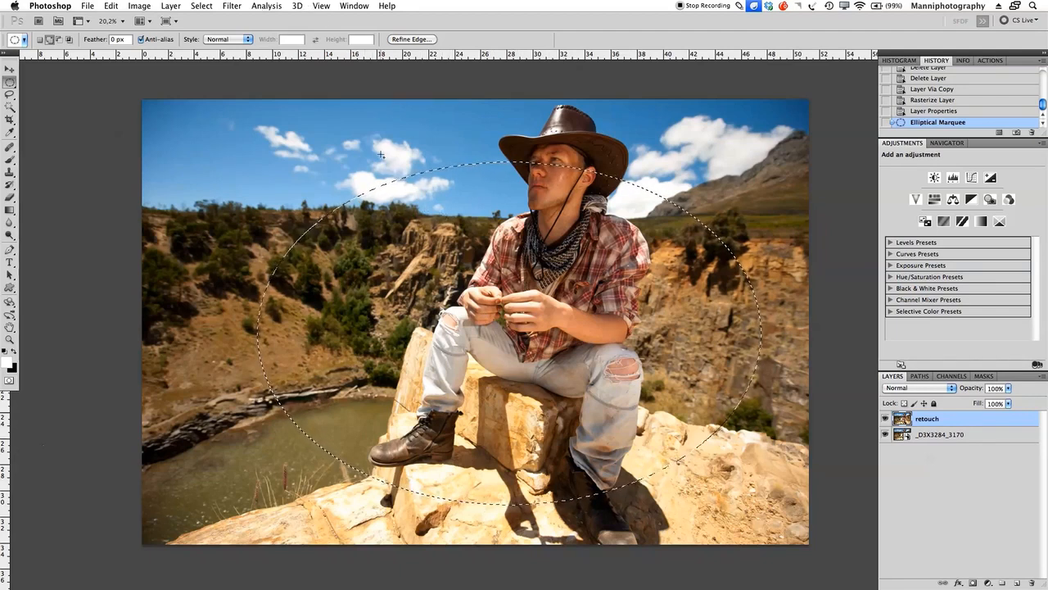
Feather the elliptical selection with a radius of 250 pixels.
left_click(267, 6)
mouse_move(204, 6)
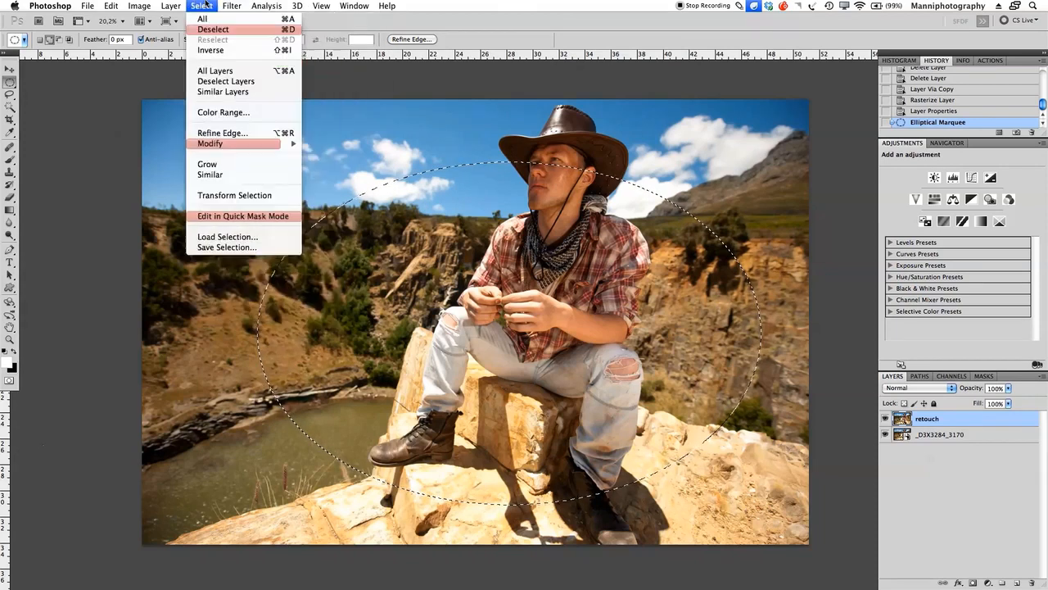
mouse_move(228, 146)
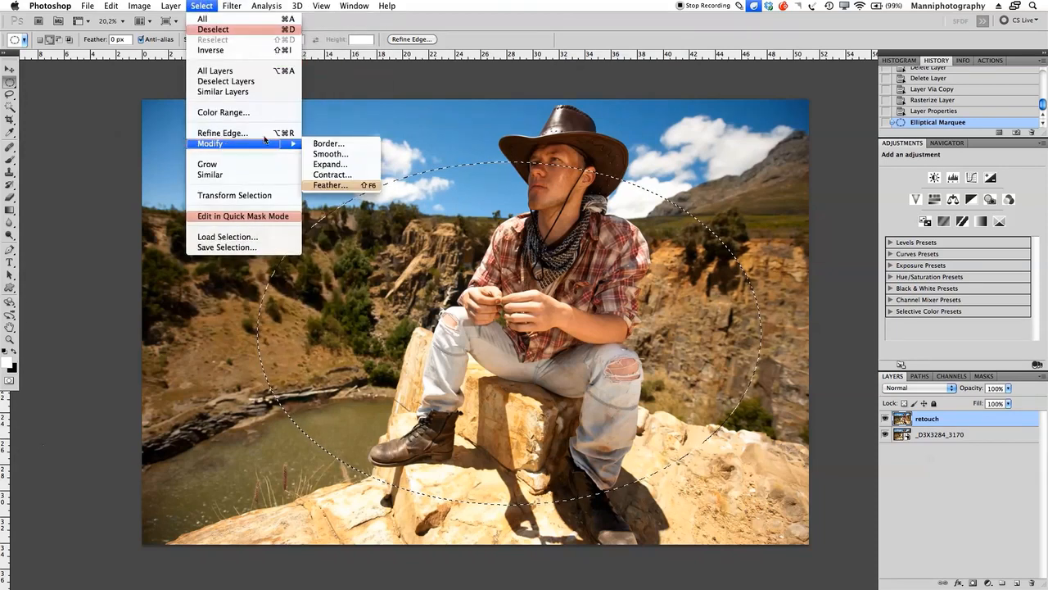
left_click(326, 186)
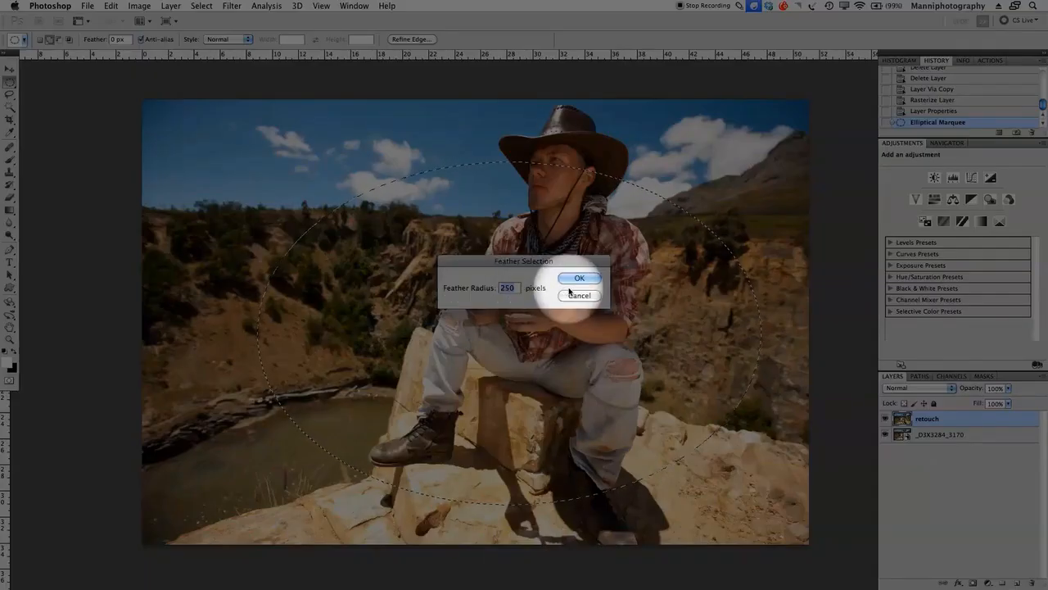
left_click(573, 281)
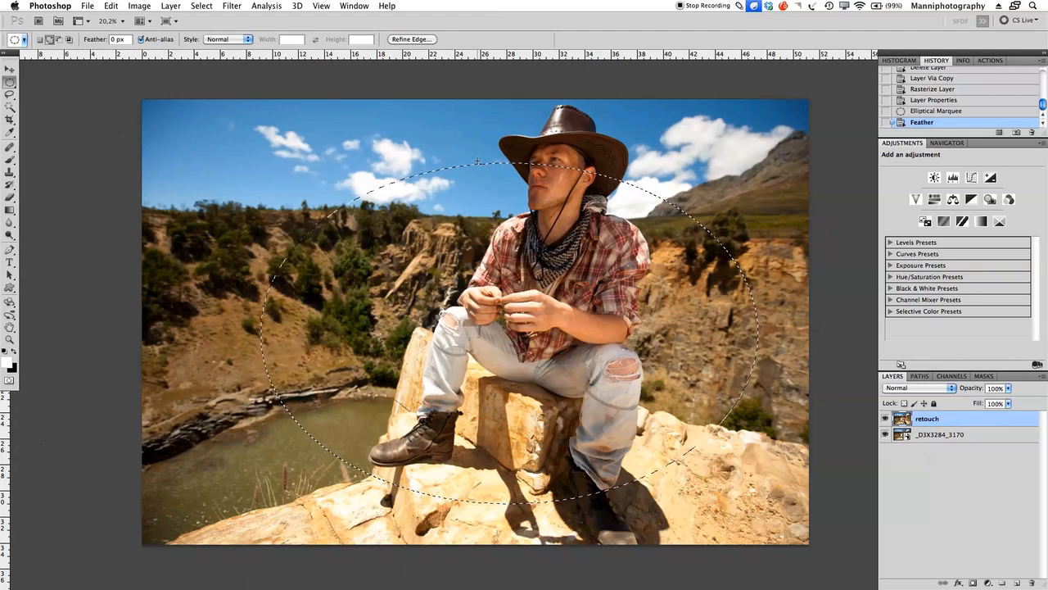
Apply a second 250-pixel feather to the selection to soften its edge further.
left_click(232, 6)
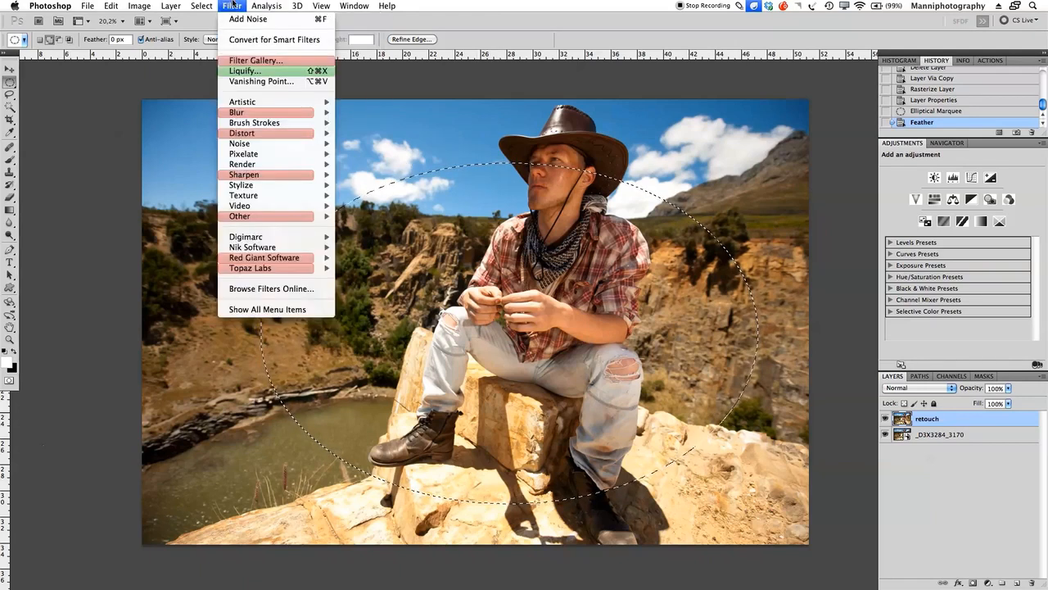
mouse_move(201, 5)
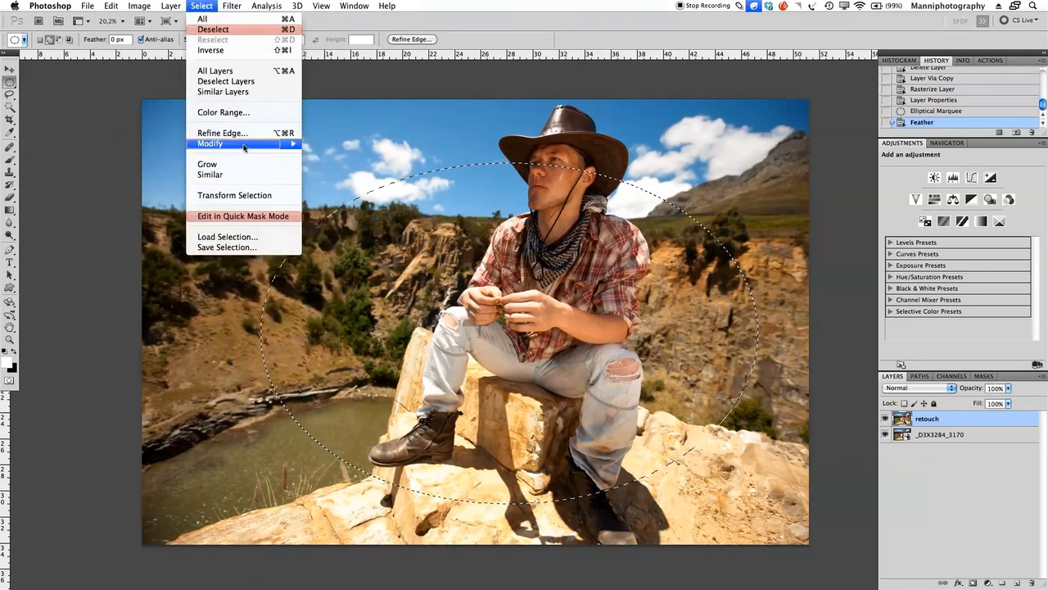
mouse_move(245, 146)
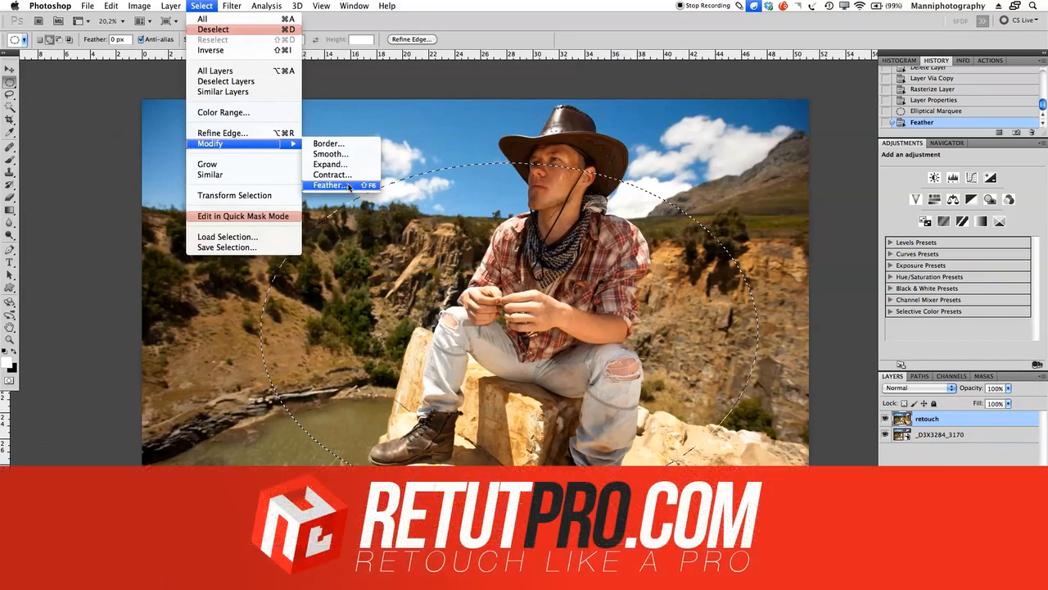
left_click(330, 185)
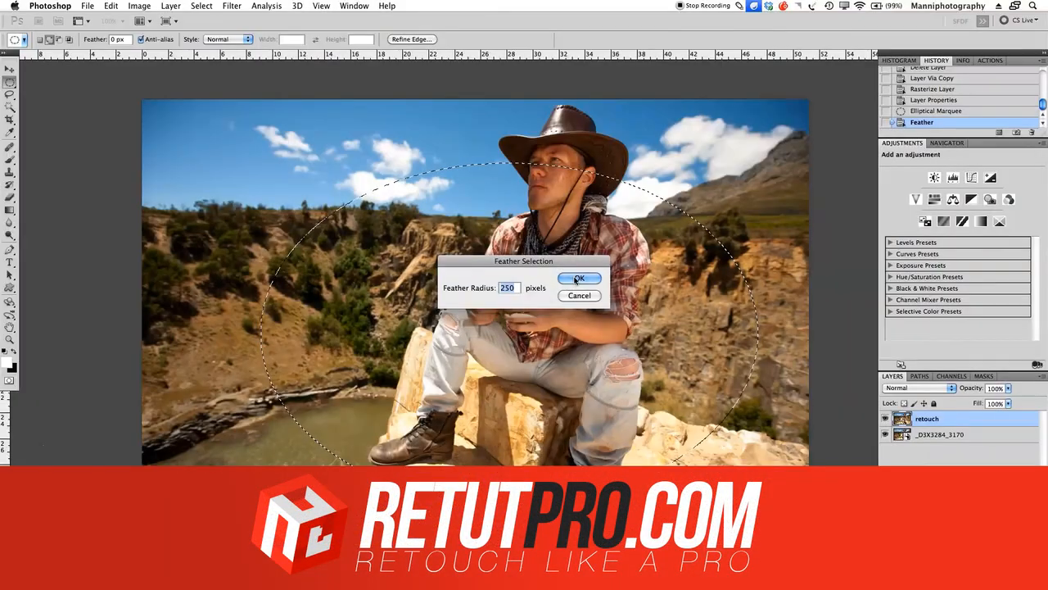
left_click(579, 278)
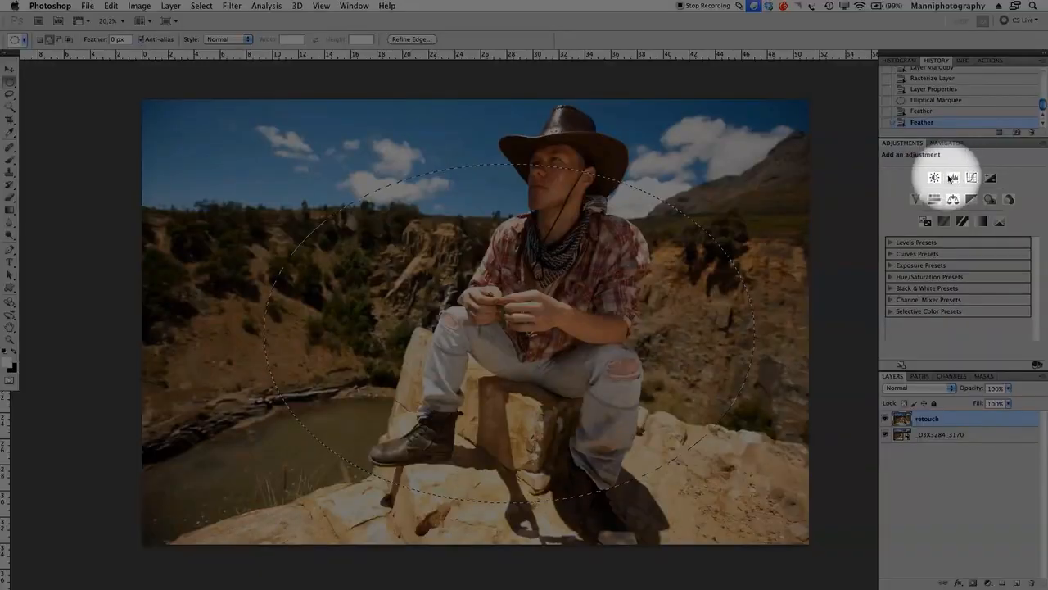
Add a Levels adjustment layer masked by the feathered selection and set its midtone value to 1,02.
left_click(952, 178)
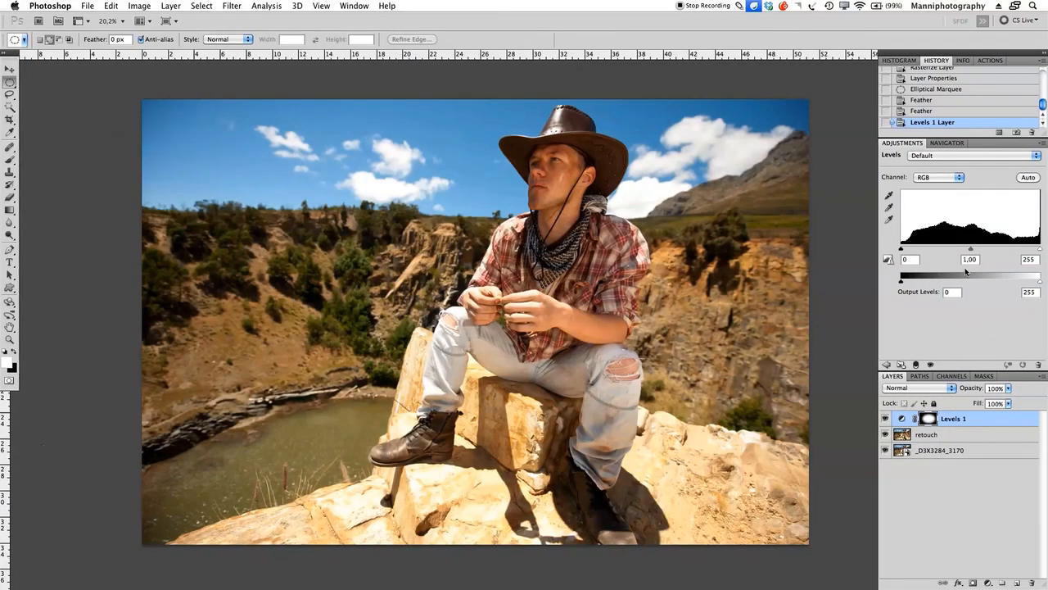
mouse_move(973, 250)
left_mouse_down()
mouse_move(953, 255)
mouse_move(1001, 256)
mouse_move(957, 259)
mouse_move(971, 259)
left_mouse_up()
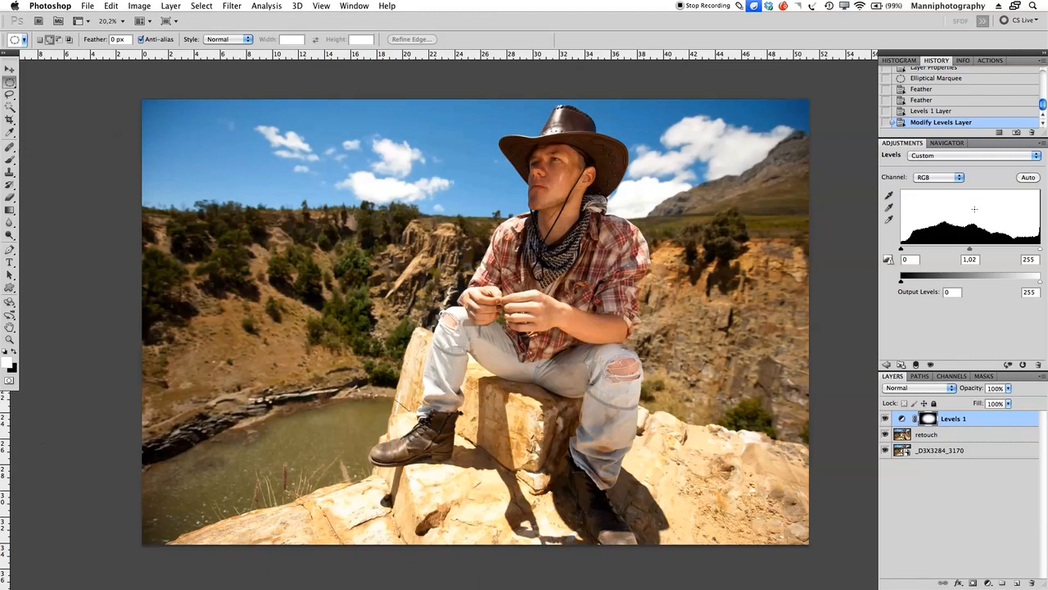
double_click(973, 259)
type("0")
left_click(987, 427)
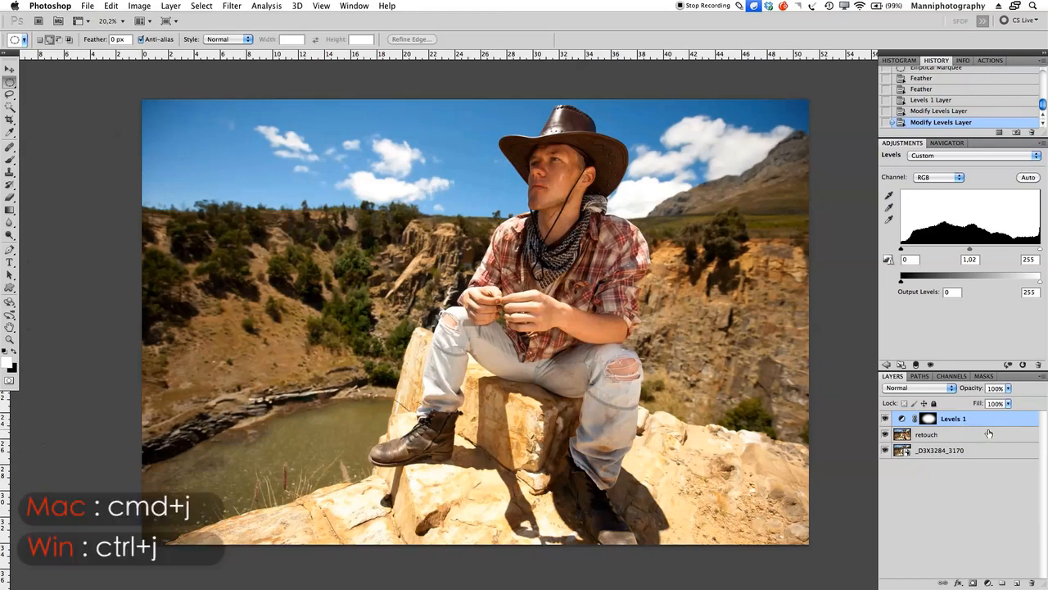
Duplicate the Levels 1 adjustment layer and invert the copy's mask.
key("super+j")
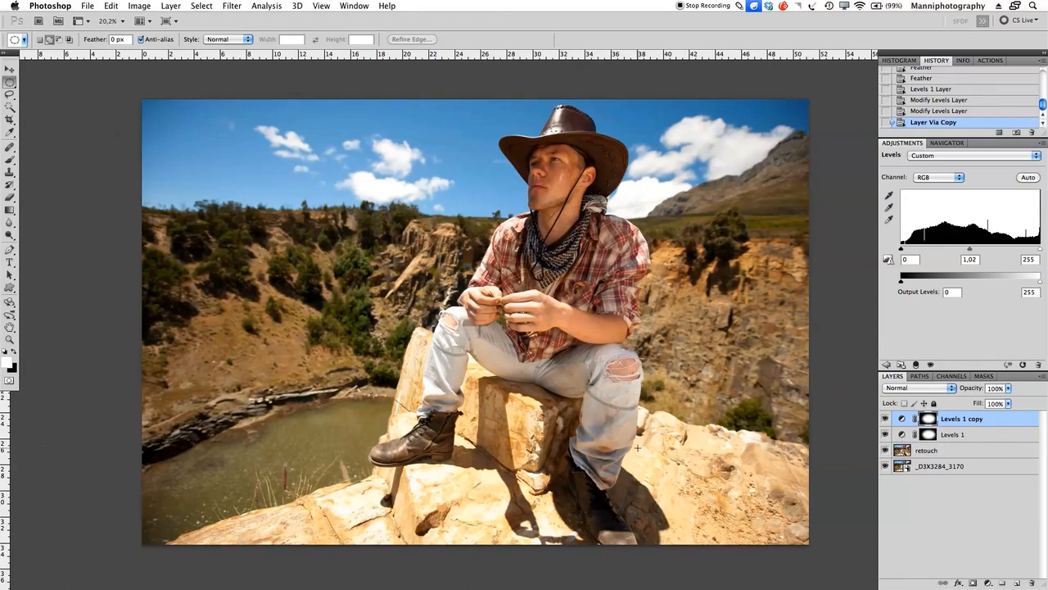
key("super+i")
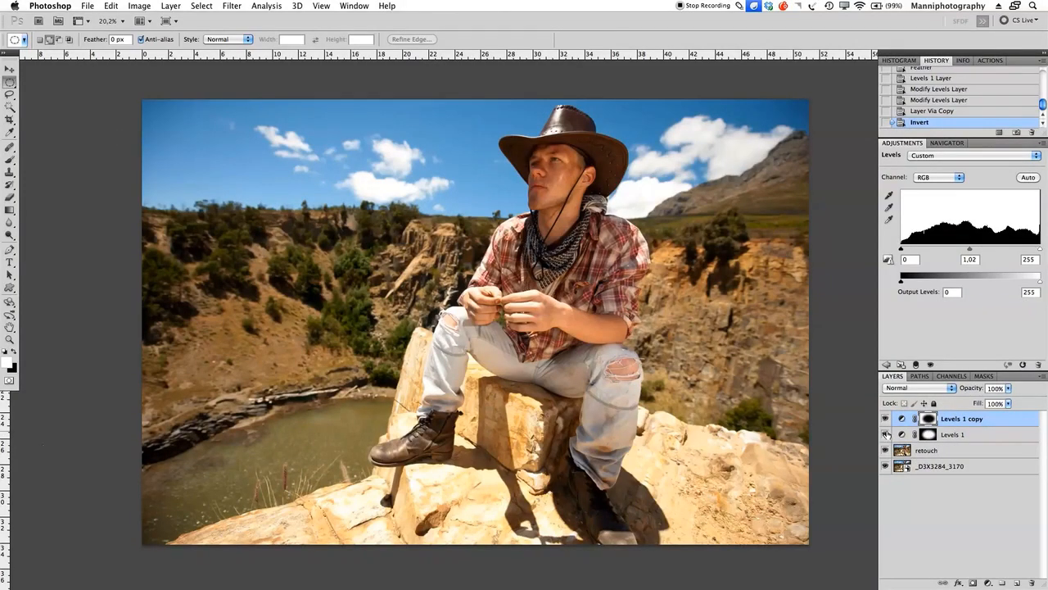
Hide the Levels 1 layer and darken the photo's edges by setting the Levels 1 copy midtone value to 0,52.
left_click(885, 434)
left_click(978, 439)
left_click(997, 421)
left_click_drag(970, 250, 998, 253)
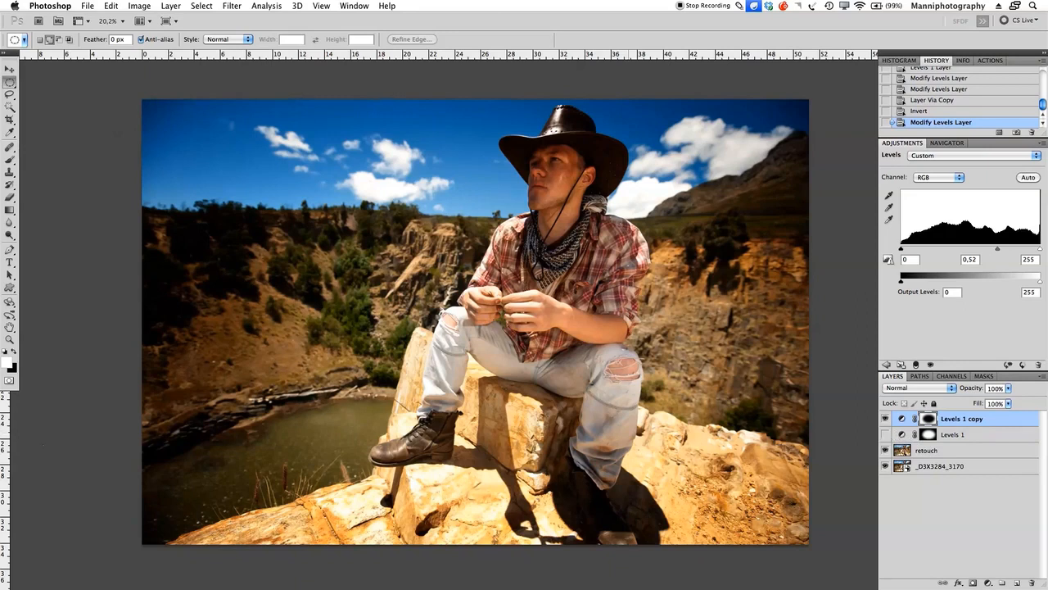
Show the Levels 1 layer again and brighten the centre by setting its midtone value to 1,06.
left_click(885, 434)
left_click(975, 434)
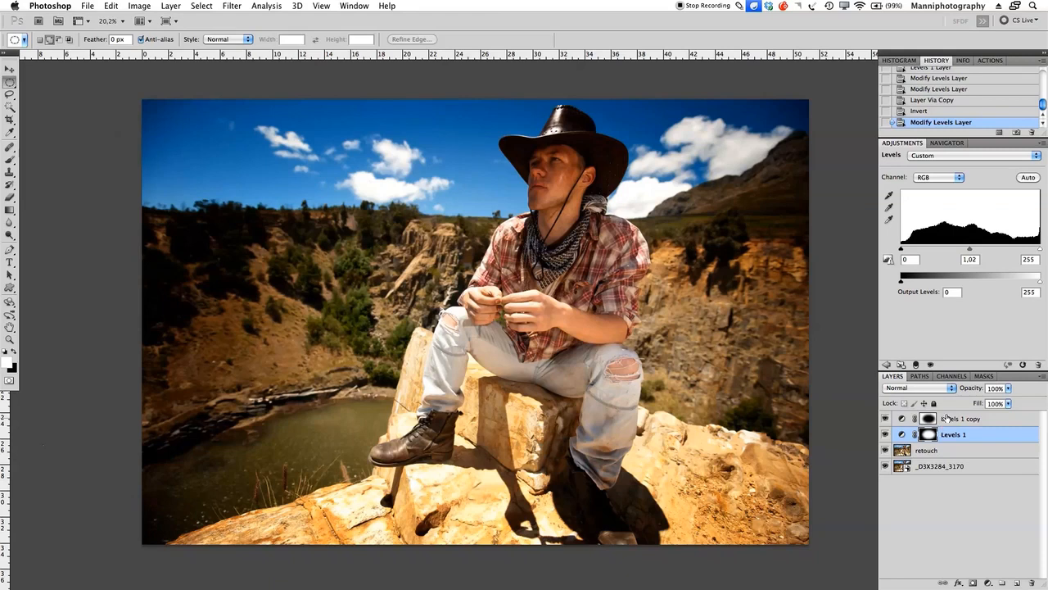
mouse_move(968, 250)
left_mouse_down()
mouse_move(957, 251)
mouse_move(969, 251)
left_mouse_up()
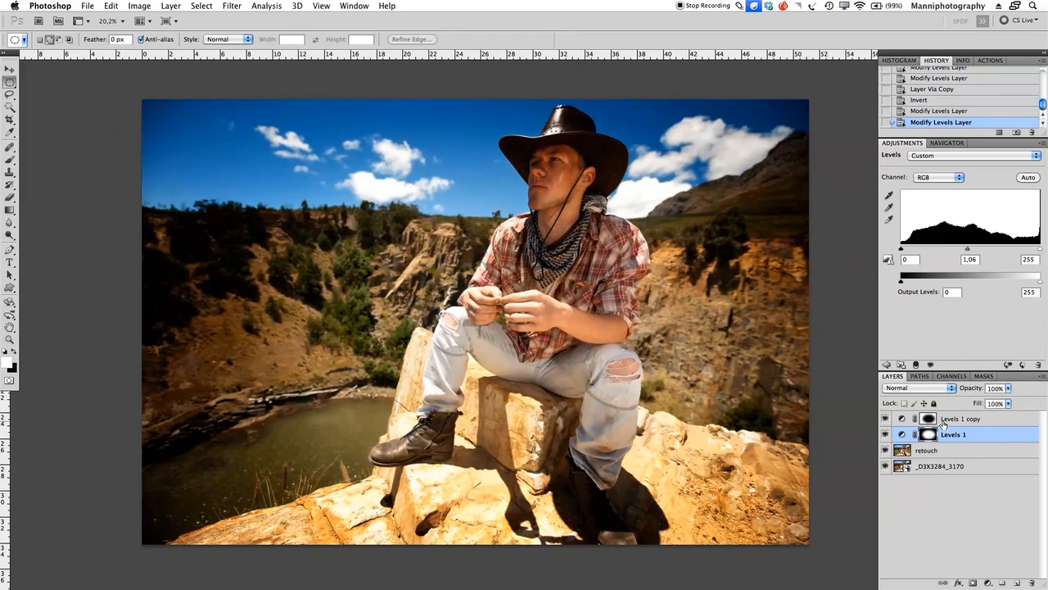
Target the Levels 1 copy layer's mask and activate the Brush tool.
left_click(985, 421)
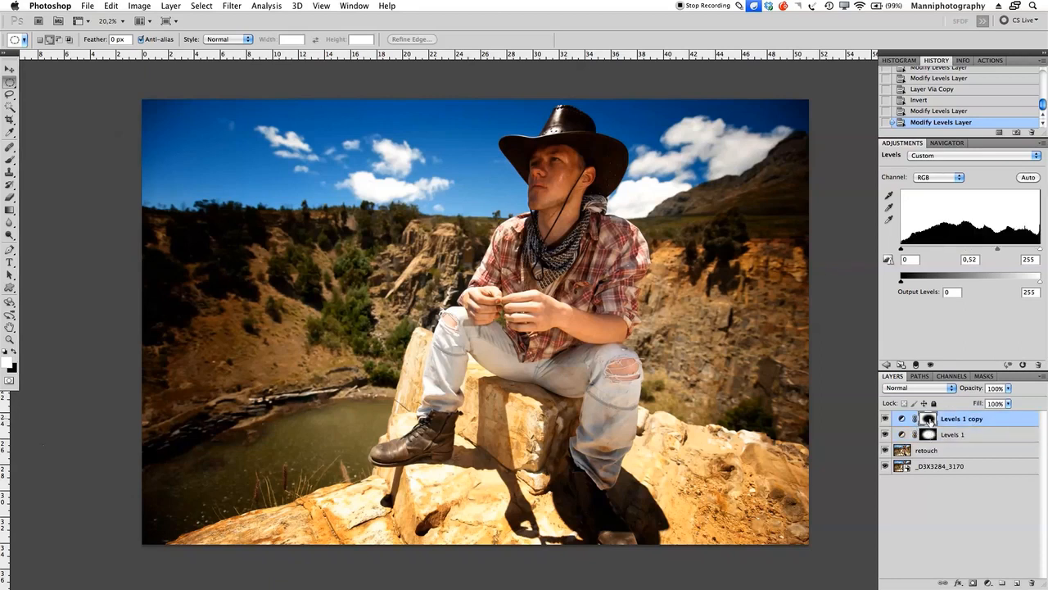
key("b")
Try painting a white stroke across the middle of the photo on the Levels 1 copy mask at 100% opacity.
mouse_move(254, 324)
left_mouse_down()
mouse_move(267, 299)
mouse_move(299, 322)
mouse_move(294, 299)
mouse_move(306, 287)
mouse_move(408, 295)
mouse_move(493, 275)
mouse_move(623, 305)
left_mouse_up()
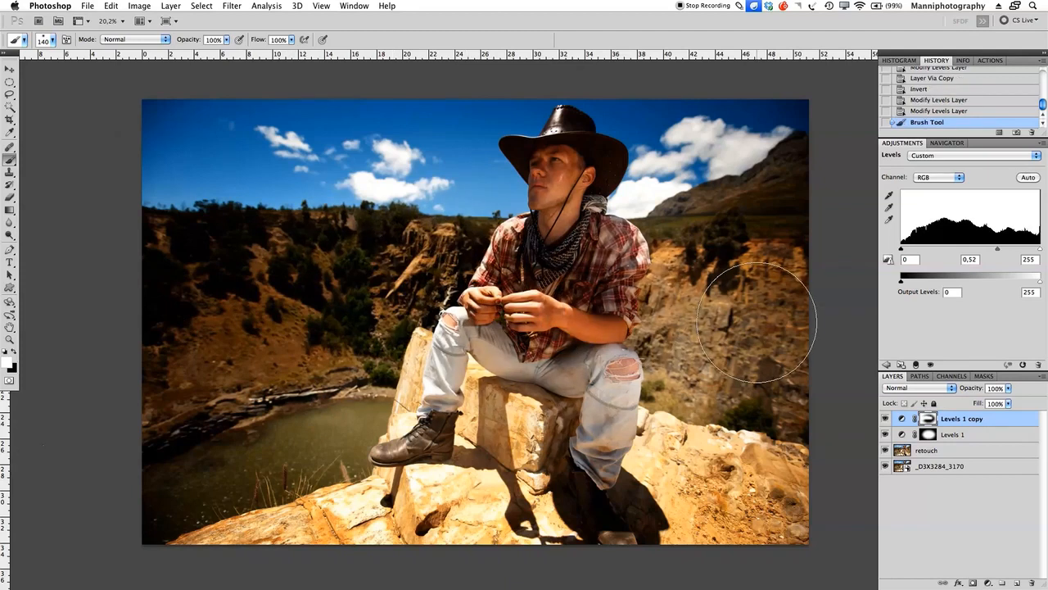
key("super+z")
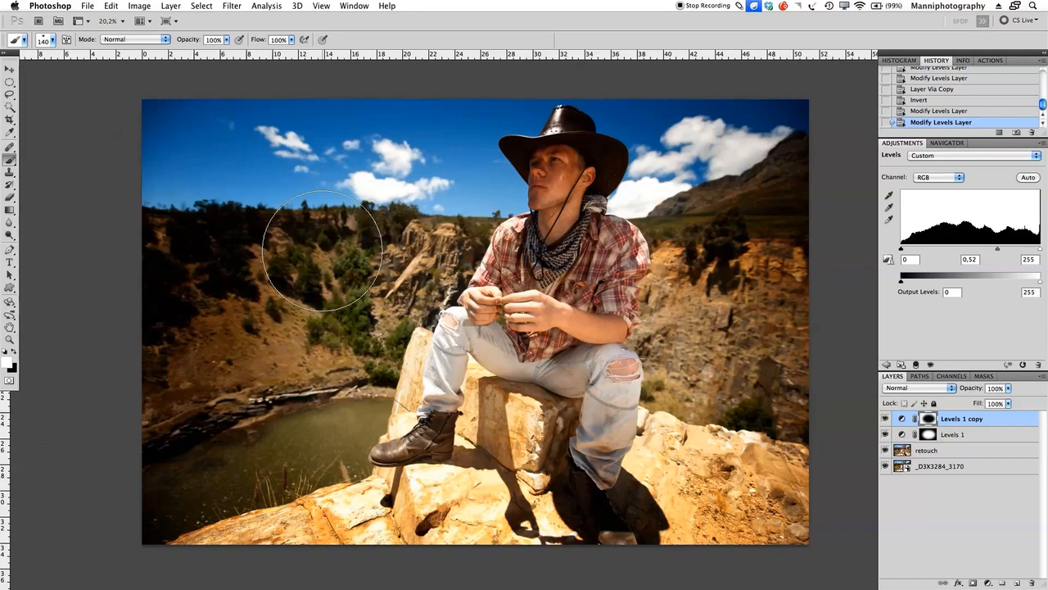
Resize the brush and try darkening the hillside beside the man on the Levels 1 copy mask at 100% opacity.
mouse_move(324, 266)
left_mouse_down()
mouse_move(335, 268)
mouse_move(359, 203)
mouse_move(371, 434)
left_mouse_up()
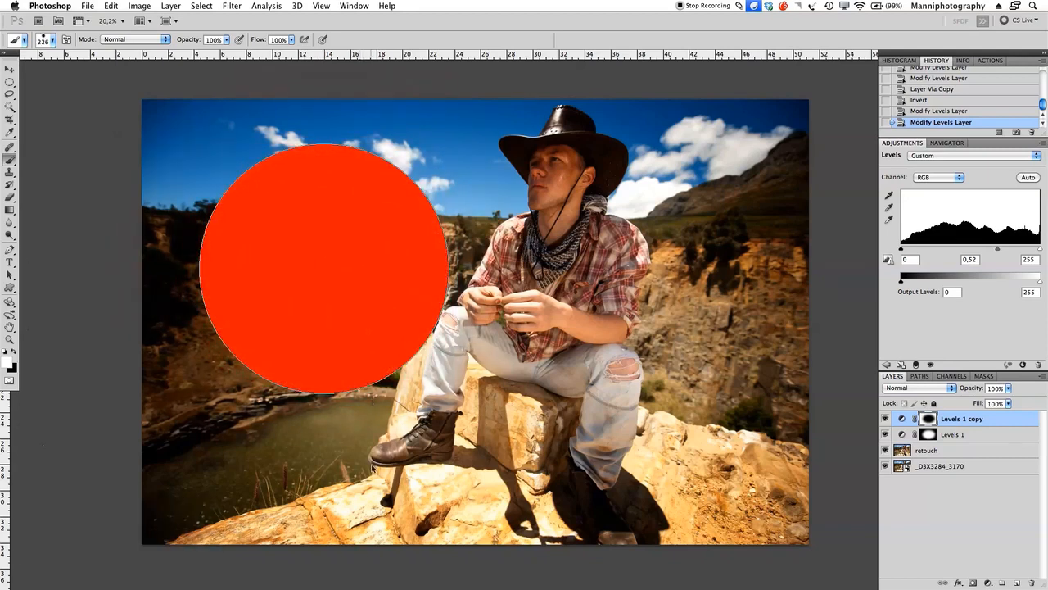
mouse_move(366, 541)
left_mouse_down()
mouse_move(363, 459)
mouse_move(359, 557)
left_mouse_up()
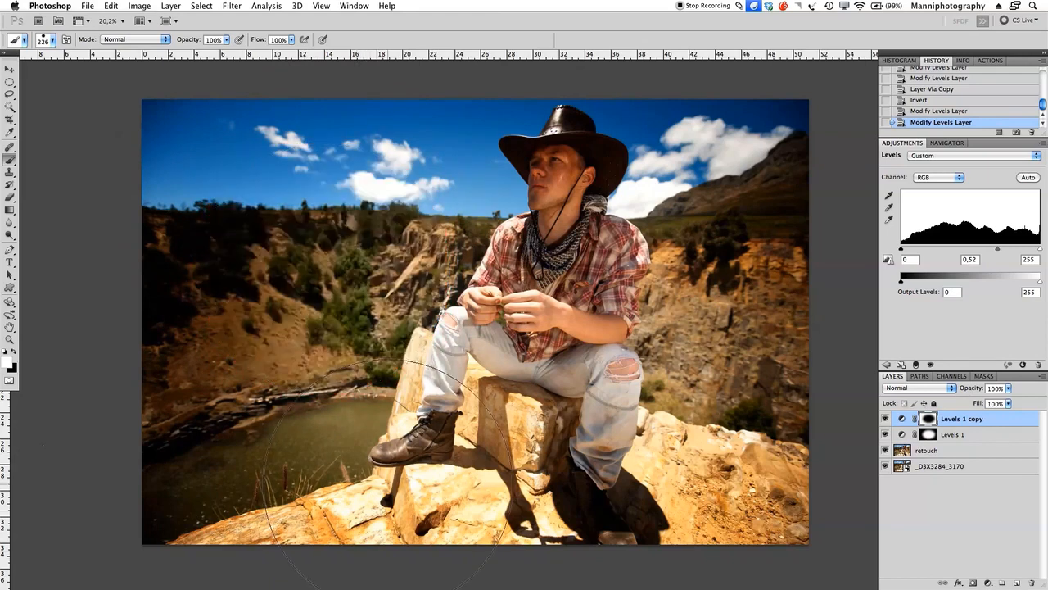
left_click(359, 281, "ctrl+alt")
key("bracketleft")
key("bracketleft")
key("bracketleft")
key("bracketleft")
key("bracketleft")
key("bracketleft")
key("bracketleft")
key("bracketleft")
key("bracketleft")
key("bracketleft")
key("bracketleft")
key("bracketleft")
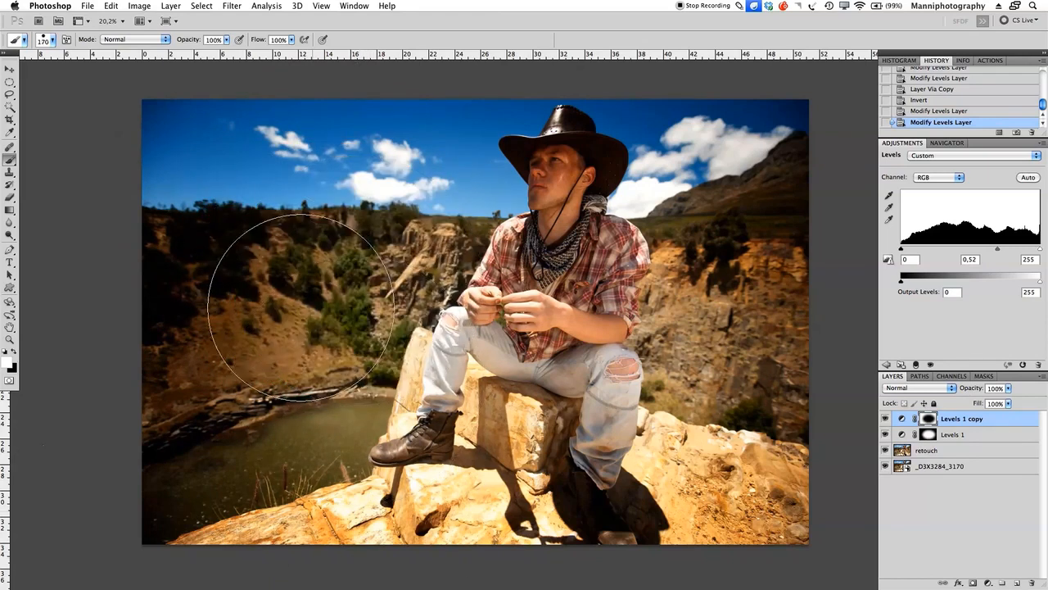
mouse_move(255, 287)
left_mouse_down()
mouse_move(304, 281)
mouse_move(299, 323)
mouse_move(257, 352)
left_mouse_up()
key("bracketleft")
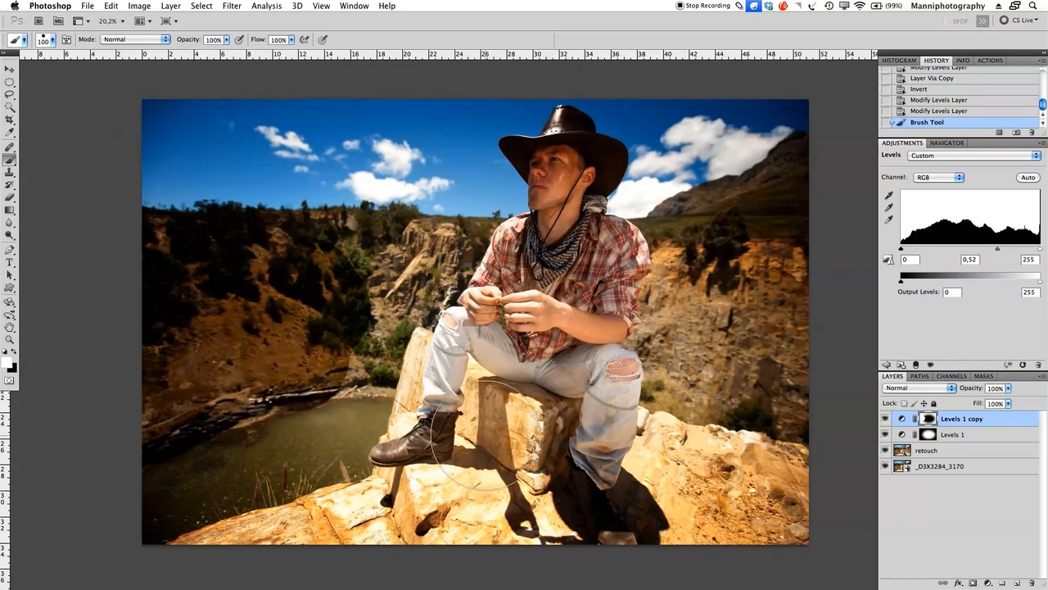
key("ctrl+z")
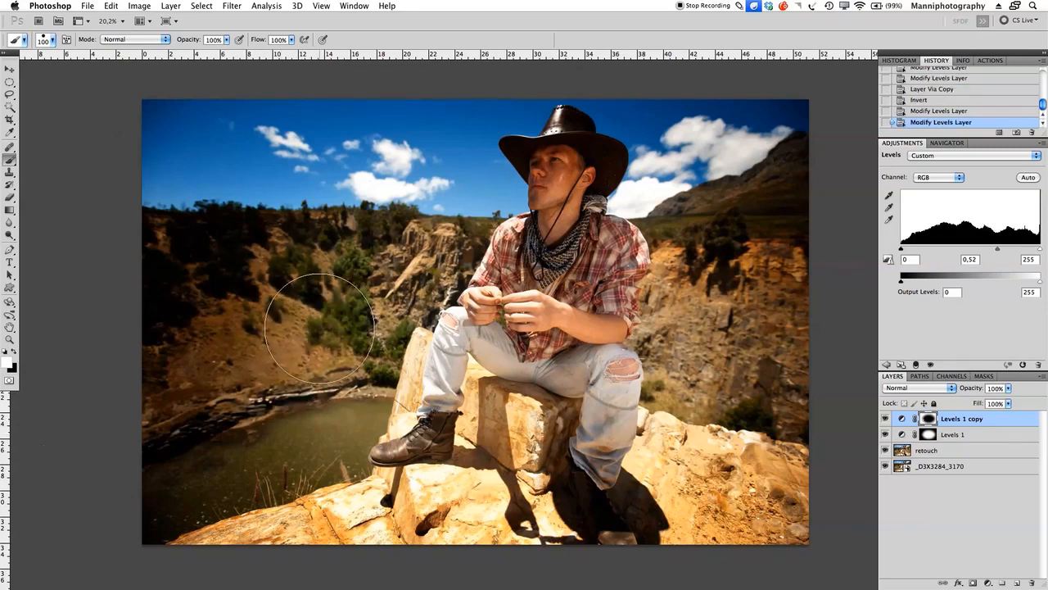
Set the brush size to 170 and try painting the hillside and shrubs on the mask at full opacity.
mouse_move(298, 284)
left_mouse_down()
mouse_move(338, 69)
mouse_move(336, 80)
left_mouse_up()
left_click_drag(334, 2, 335, 3)
left_click_drag(337, 328, 331, 205)
key("bracketleft")
key("bracketleft")
key("bracketleft")
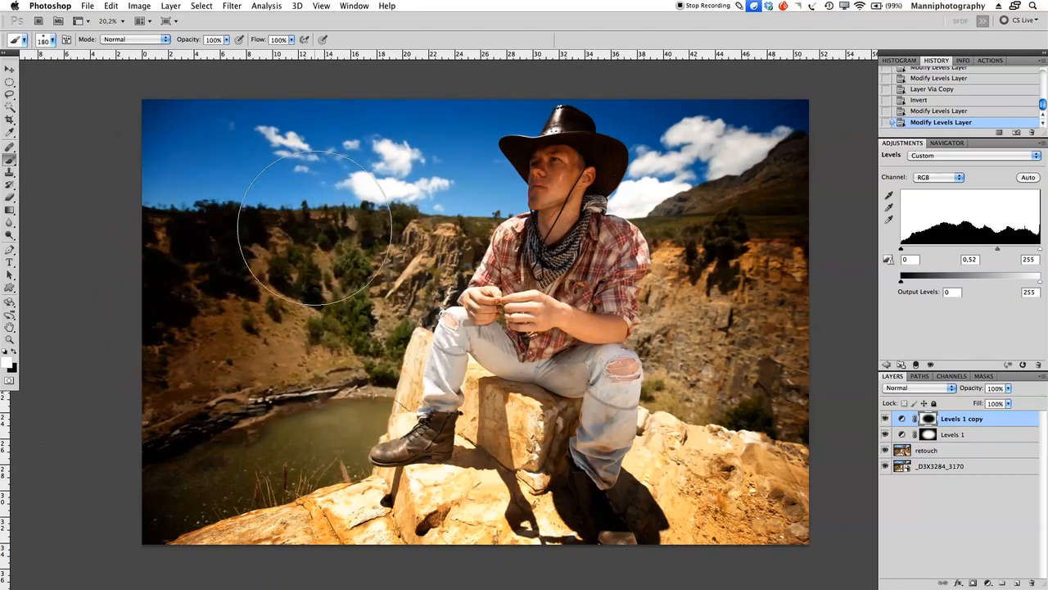
left_click_drag(293, 313, 315, 316)
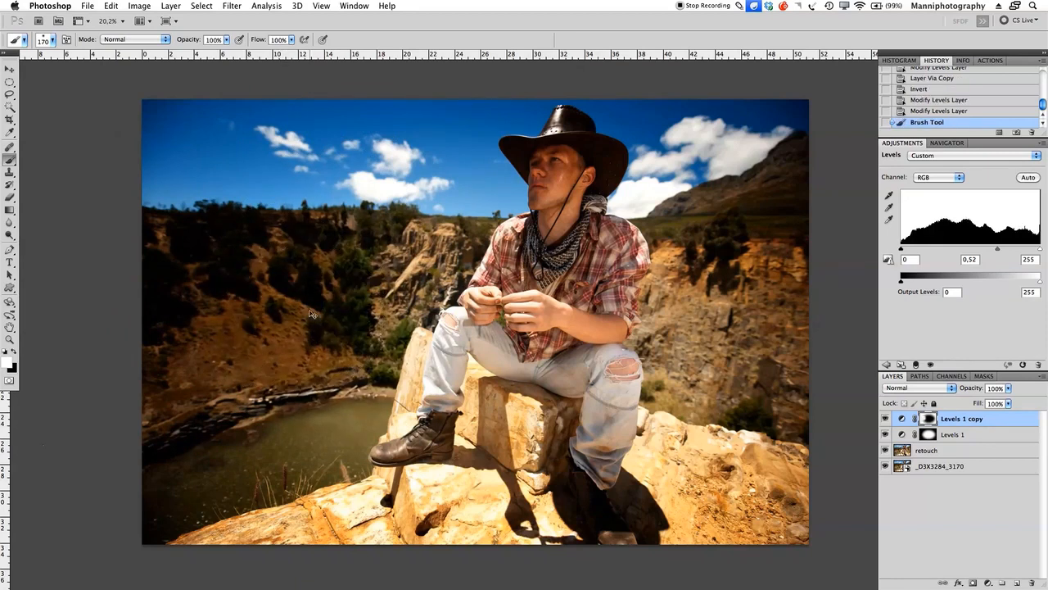
key("super+z")
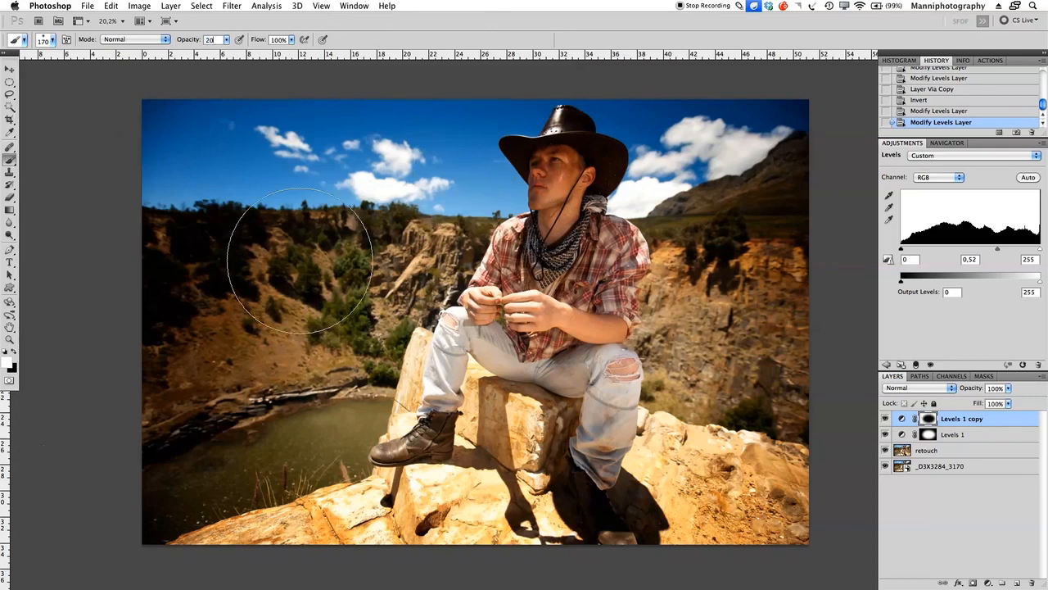
Set the brush opacity to 20% and gradually darken the hillside, rocks and shoreline on the Levels 1 copy mask.
mouse_move(289, 323)
left_mouse_down()
mouse_move(344, 280)
mouse_move(316, 334)
left_mouse_up()
mouse_move(372, 274)
left_mouse_down()
mouse_move(380, 316)
mouse_move(390, 281)
mouse_move(397, 307)
mouse_move(432, 270)
left_mouse_up()
key("bracketleft")
key("bracketleft")
key("bracketleft")
key("bracketleft")
key("bracketleft")
key("bracketleft")
key("bracketleft")
key("bracketleft")
key("bracketleft")
mouse_move(372, 337)
left_mouse_down()
mouse_move(369, 368)
mouse_move(309, 377)
mouse_move(389, 350)
left_mouse_up()
left_click_drag(221, 395, 360, 369)
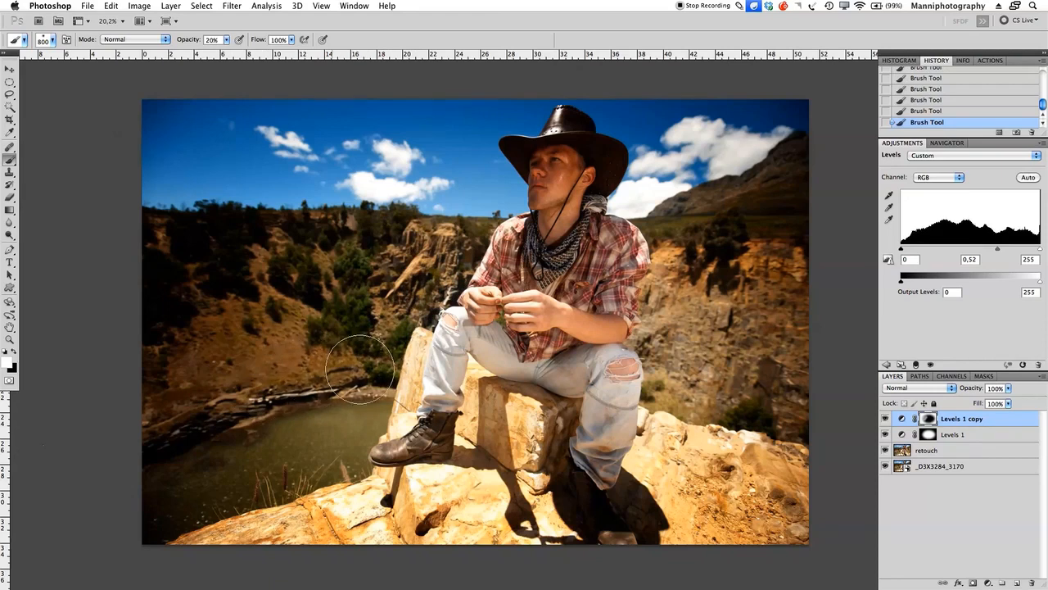
Brush white at 20% opacity over the background hillside and cliffs on the Levels 1 copy mask to darken them.
left_click_drag(409, 250, 311, 262)
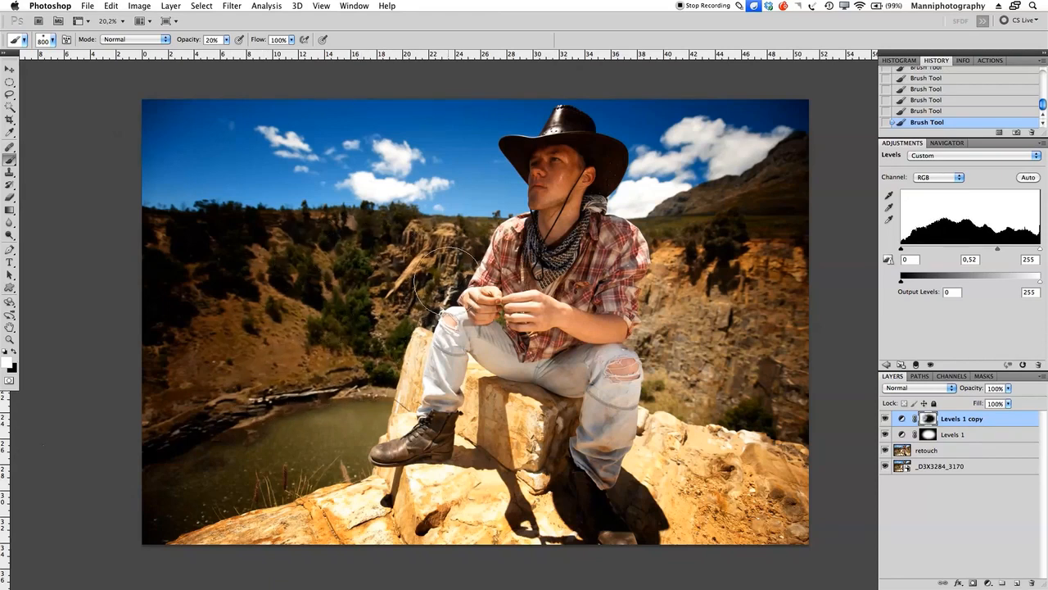
mouse_move(716, 271)
left_mouse_down()
mouse_move(687, 274)
mouse_move(681, 346)
mouse_move(674, 297)
mouse_move(671, 341)
mouse_move(697, 316)
mouse_move(684, 285)
mouse_move(692, 373)
mouse_move(713, 342)
mouse_move(709, 314)
mouse_move(698, 376)
left_mouse_up()
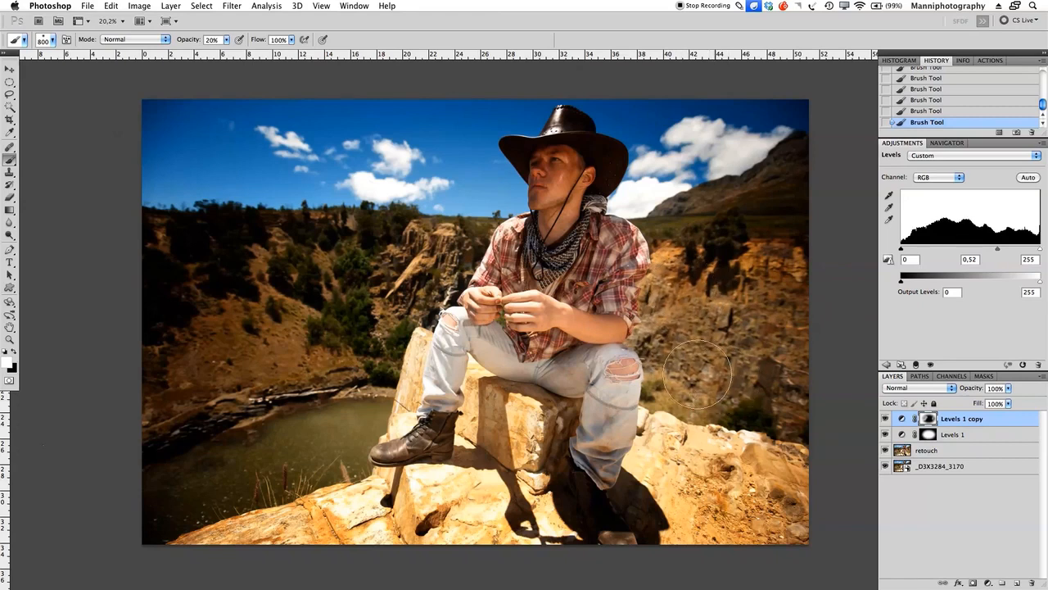
mouse_move(680, 291)
left_mouse_down()
mouse_move(683, 385)
mouse_move(758, 404)
mouse_move(784, 290)
mouse_move(713, 328)
mouse_move(789, 288)
mouse_move(707, 261)
mouse_move(684, 228)
left_mouse_up()
mouse_move(380, 240)
left_mouse_down()
mouse_move(443, 249)
mouse_move(351, 258)
mouse_move(410, 265)
left_mouse_up()
mouse_move(204, 279)
left_mouse_down()
mouse_move(170, 314)
mouse_move(266, 299)
mouse_move(183, 352)
mouse_move(262, 231)
mouse_move(251, 332)
mouse_move(164, 293)
left_mouse_up()
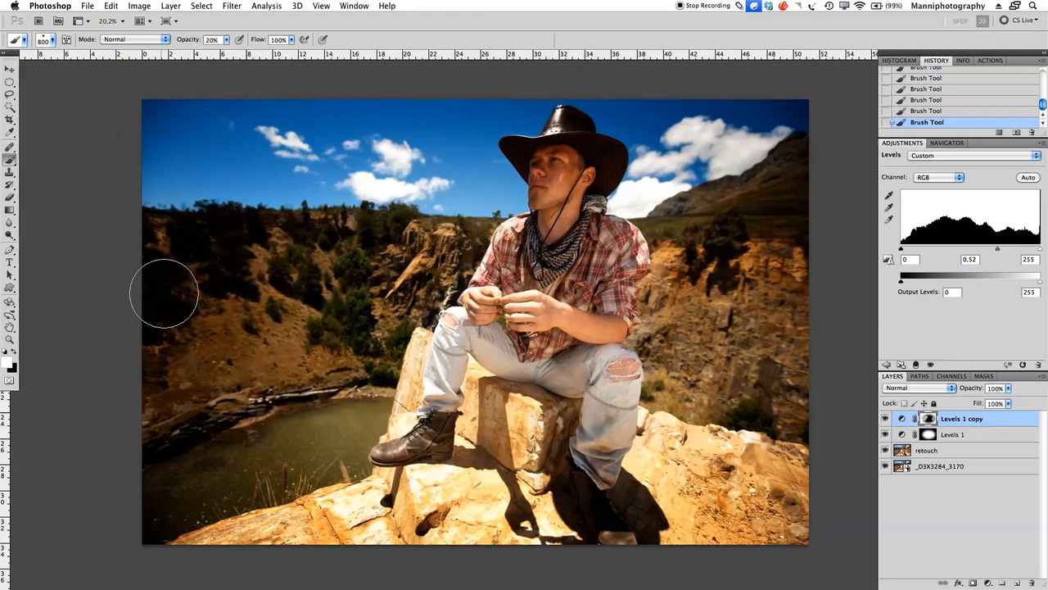
Paint black at 20% opacity on the Levels 1 copy mask to lighten the overly dark hillside, shrubs and foreground.
left_click(14, 350)
mouse_move(207, 252)
left_mouse_down()
mouse_move(238, 241)
mouse_move(192, 356)
mouse_move(207, 243)
mouse_move(163, 312)
mouse_move(147, 413)
mouse_move(190, 229)
mouse_move(140, 298)
left_mouse_up()
left_click_drag(218, 260, 190, 382)
mouse_move(245, 249)
left_mouse_down()
mouse_move(231, 329)
mouse_move(216, 240)
mouse_move(189, 242)
mouse_move(165, 354)
mouse_move(205, 269)
mouse_move(182, 257)
mouse_move(184, 366)
mouse_move(193, 249)
mouse_move(213, 346)
mouse_move(264, 252)
mouse_move(234, 417)
mouse_move(283, 366)
mouse_move(296, 382)
mouse_move(174, 466)
mouse_move(190, 457)
mouse_move(112, 525)
mouse_move(217, 480)
mouse_move(91, 542)
mouse_move(300, 453)
mouse_move(150, 526)
mouse_move(175, 499)
mouse_move(113, 541)
mouse_move(149, 521)
mouse_move(193, 466)
mouse_move(252, 433)
mouse_move(93, 487)
mouse_move(266, 438)
mouse_move(288, 461)
mouse_move(303, 442)
mouse_move(238, 480)
left_mouse_up()
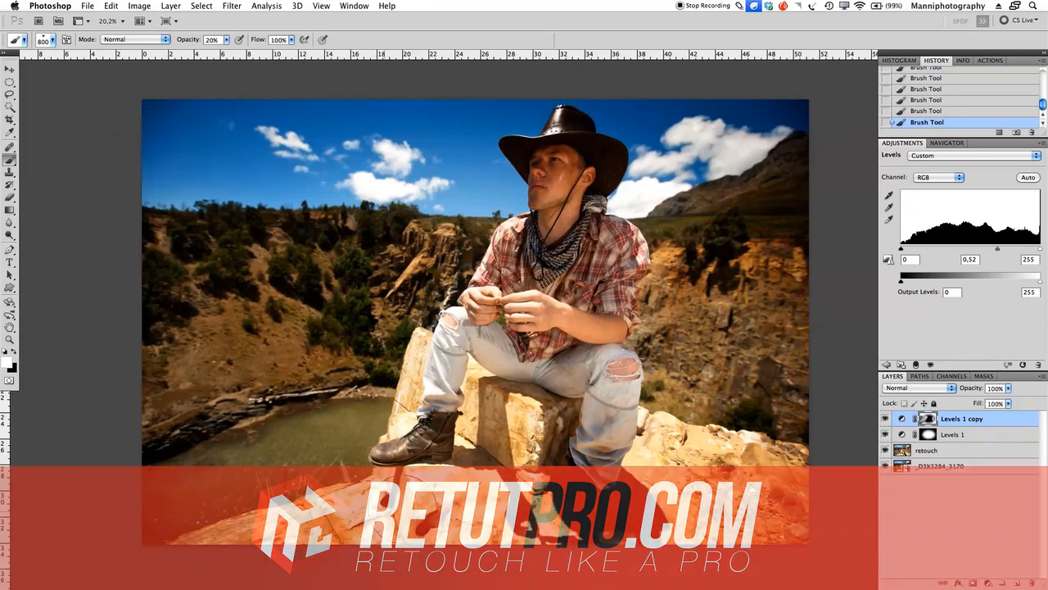
mouse_move(504, 460)
left_mouse_down()
mouse_move(511, 425)
mouse_move(503, 467)
mouse_move(507, 443)
left_mouse_up()
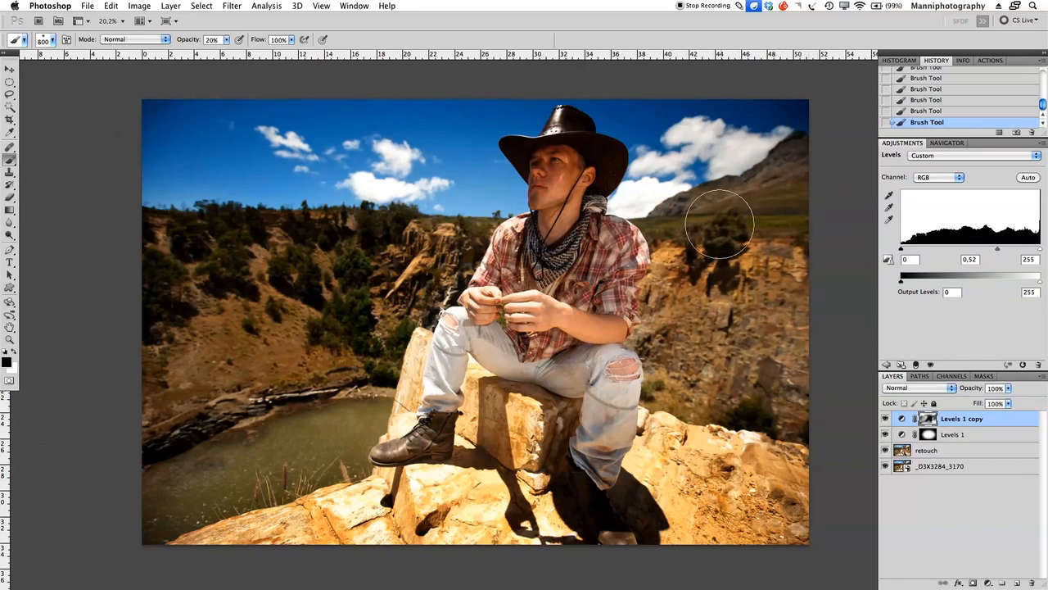
Switch to white and brush over the sky and clouds on the Levels 1 copy mask at 20% opacity.
key("x")
mouse_move(275, 94)
left_mouse_down()
mouse_move(246, 104)
mouse_move(244, 119)
mouse_move(314, 112)
mouse_move(198, 161)
left_mouse_up()
mouse_move(286, 162)
left_mouse_down()
mouse_move(420, 144)
mouse_move(458, 176)
mouse_move(390, 179)
left_mouse_up()
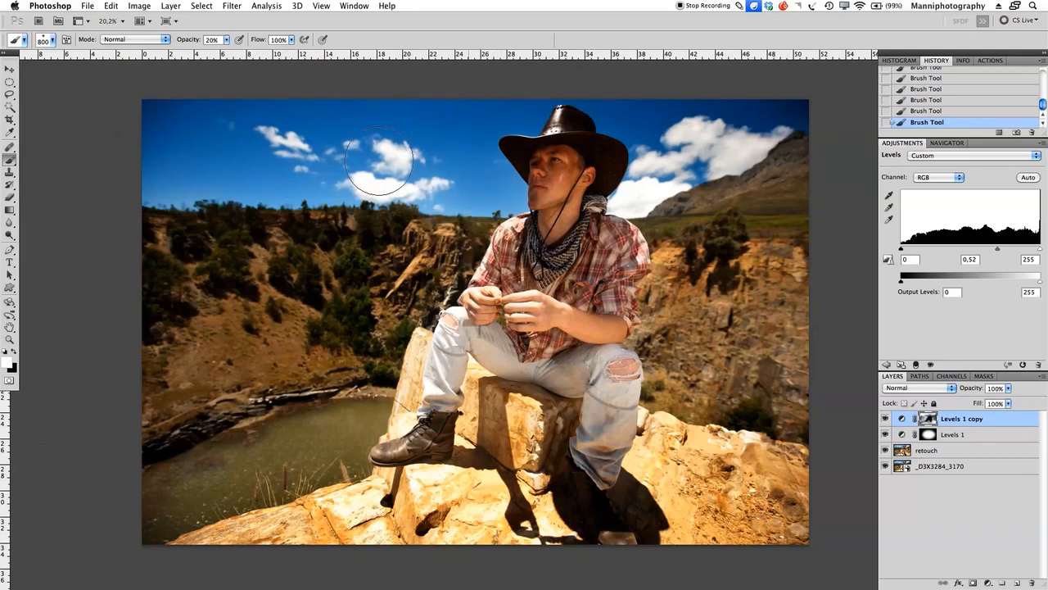
left_click_drag(272, 195, 137, 178)
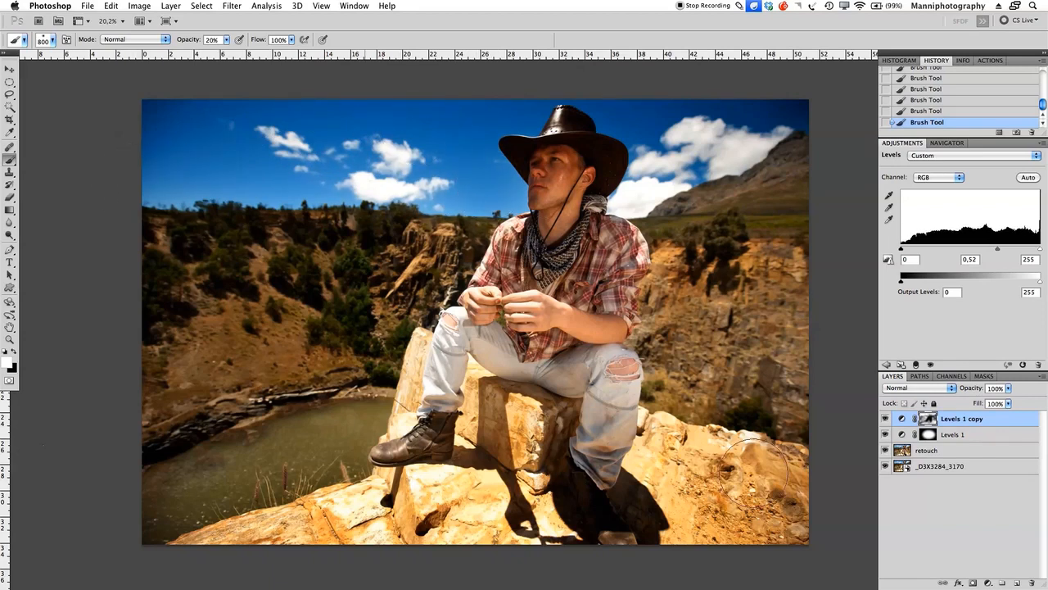
Compare the photo with and without the Levels 1 copy layer.
left_click(884, 419)
left_click(884, 420)
left_click(884, 419)
left_click(885, 420)
Paint black at 100% opacity over the man's face, hat and upper body on the Levels 1 copy mask.
key("bracketleft")
key("x")
left_click_drag(565, 205, 563, 187)
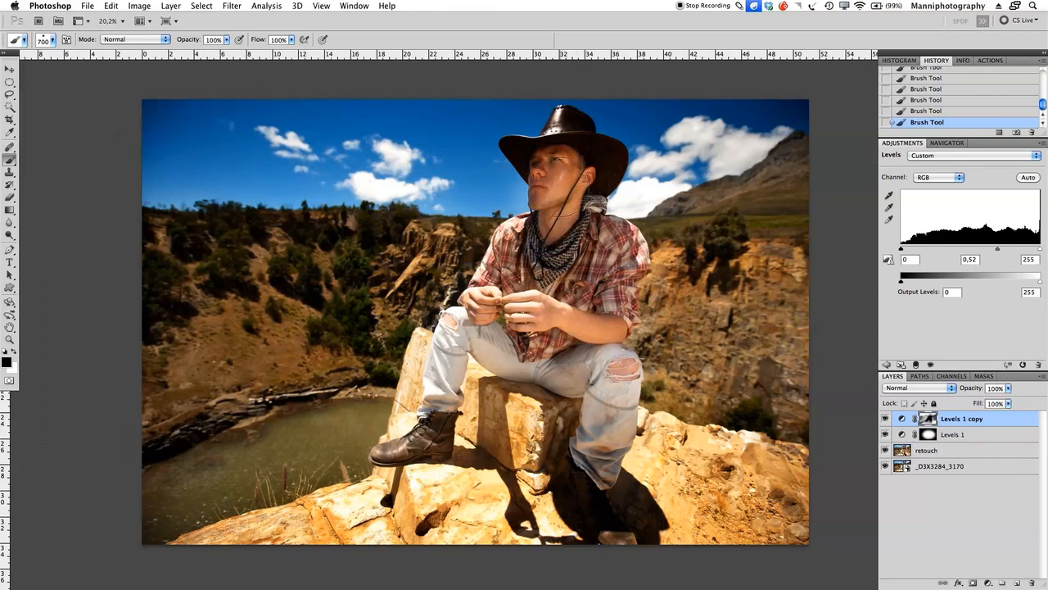
mouse_move(549, 155)
left_mouse_down()
mouse_move(519, 148)
mouse_move(538, 172)
left_mouse_up()
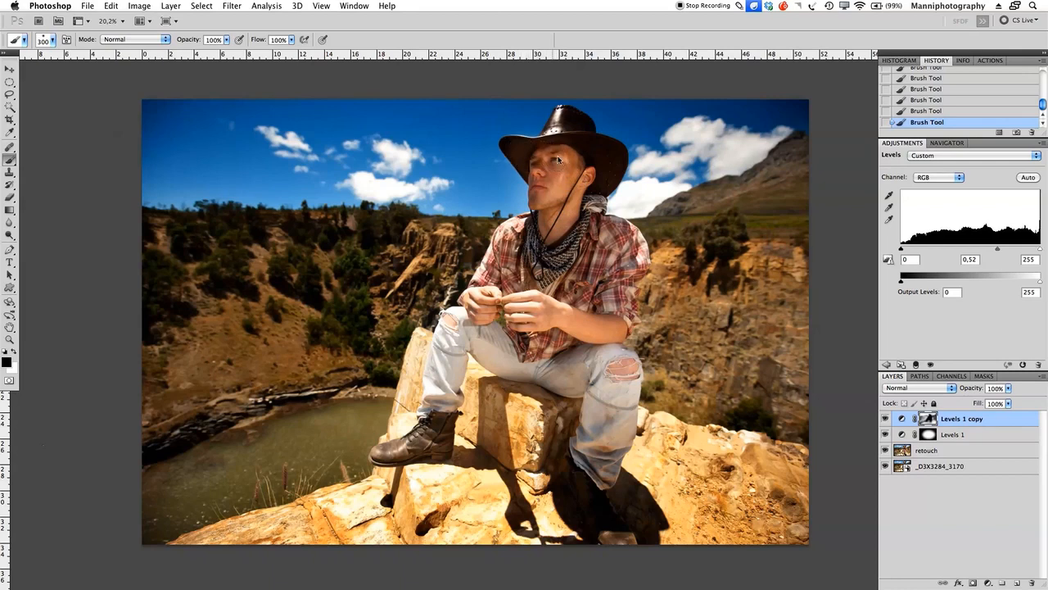
key("bracketright")
left_click_drag(569, 141, 551, 158)
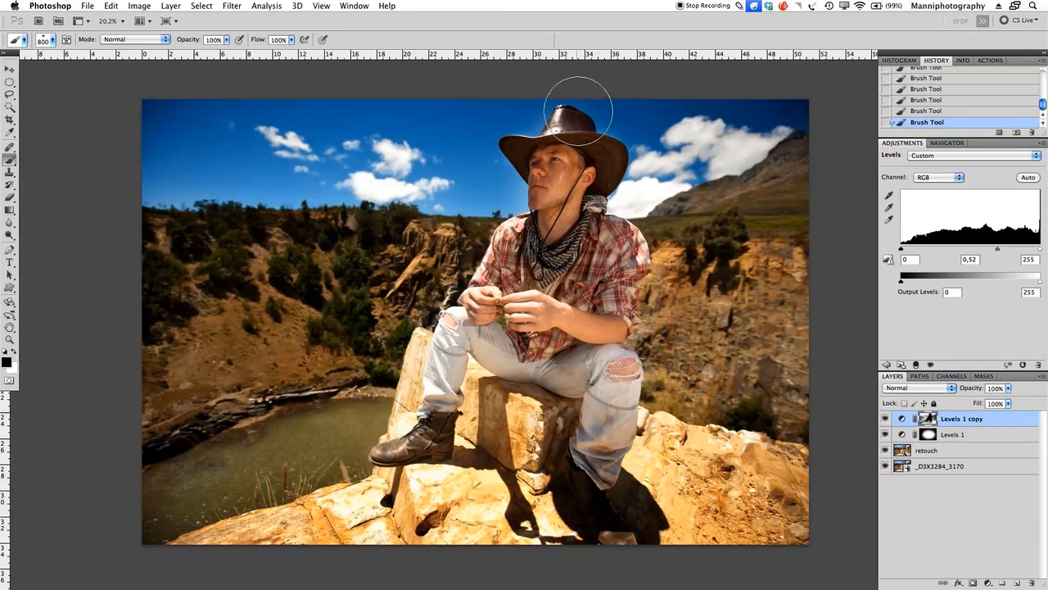
Set the brush to white at 50% opacity, and set the Levels 1 layer's midtone input level to 1.41.
key("x")
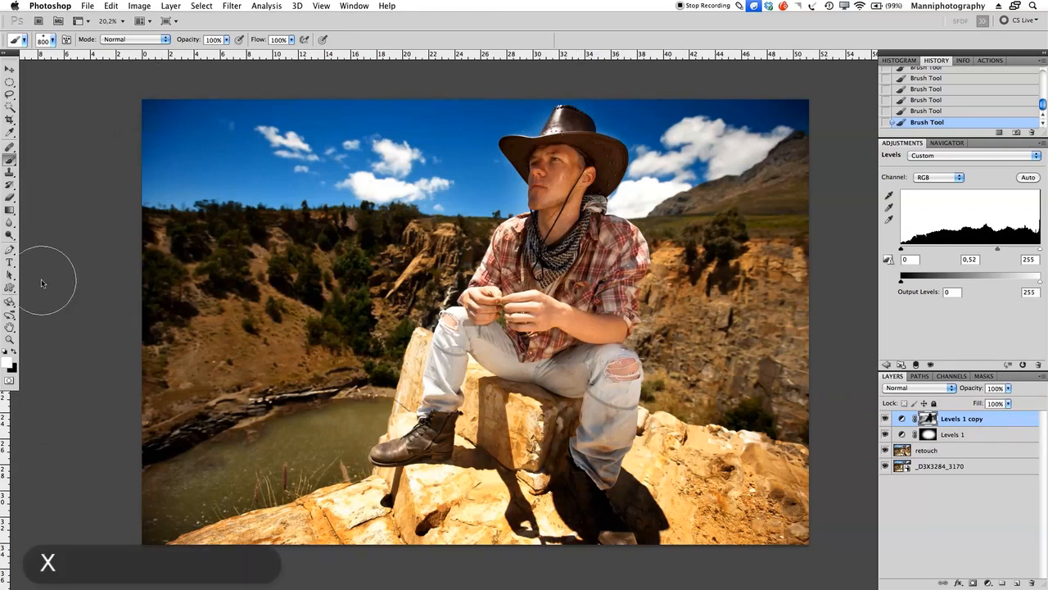
left_click_drag(188, 40, 168, 40)
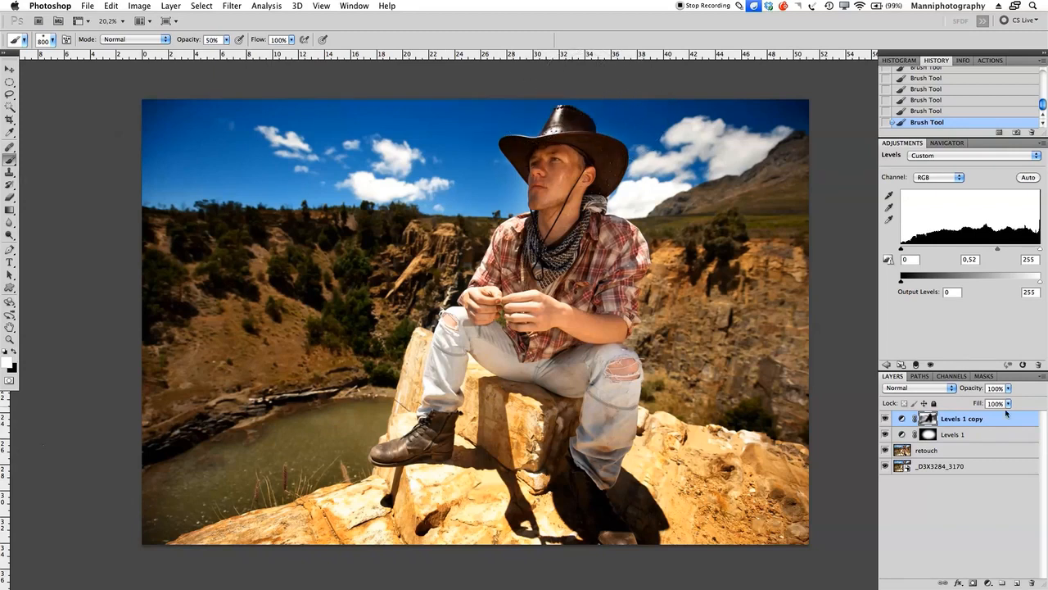
left_click(925, 435)
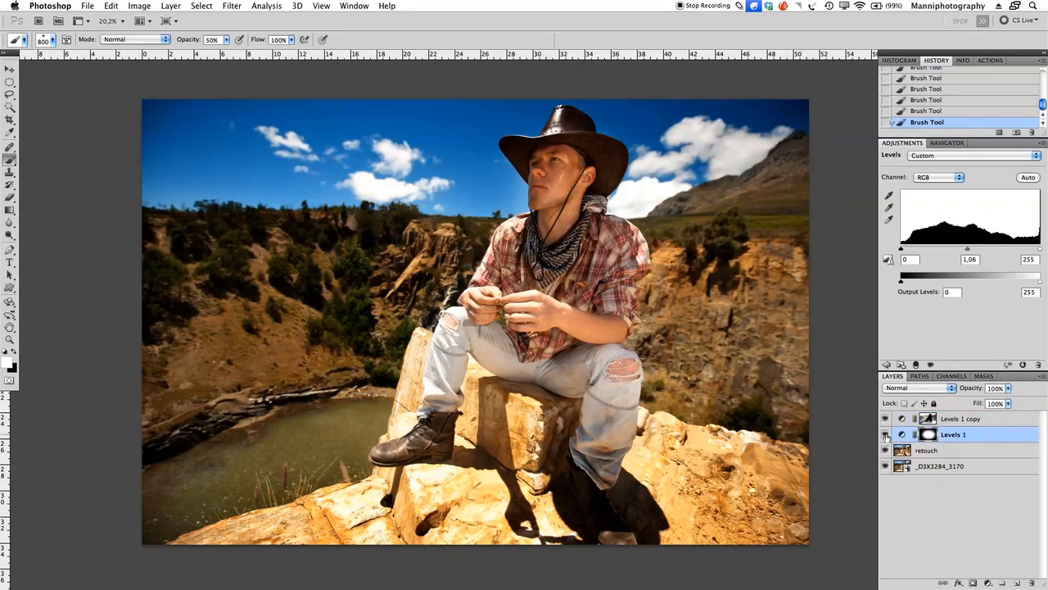
left_click(886, 435)
left_click(886, 434)
left_click_drag(978, 249, 962, 250)
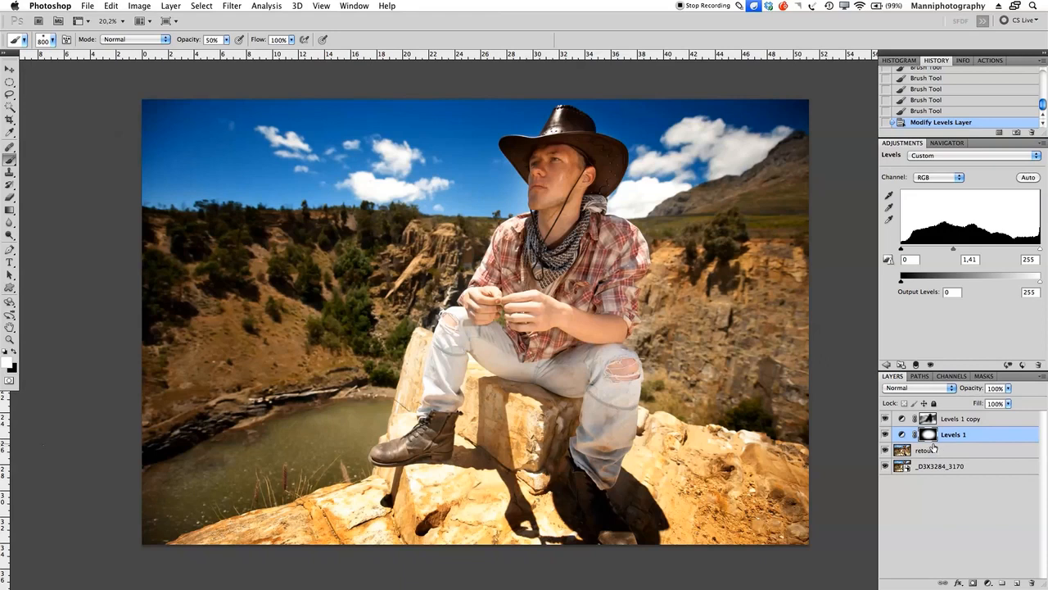
Brush white over the man's lap on the Levels 1 mask, and black over the boots, rocks and legs.
left_click_drag(503, 356, 528, 362)
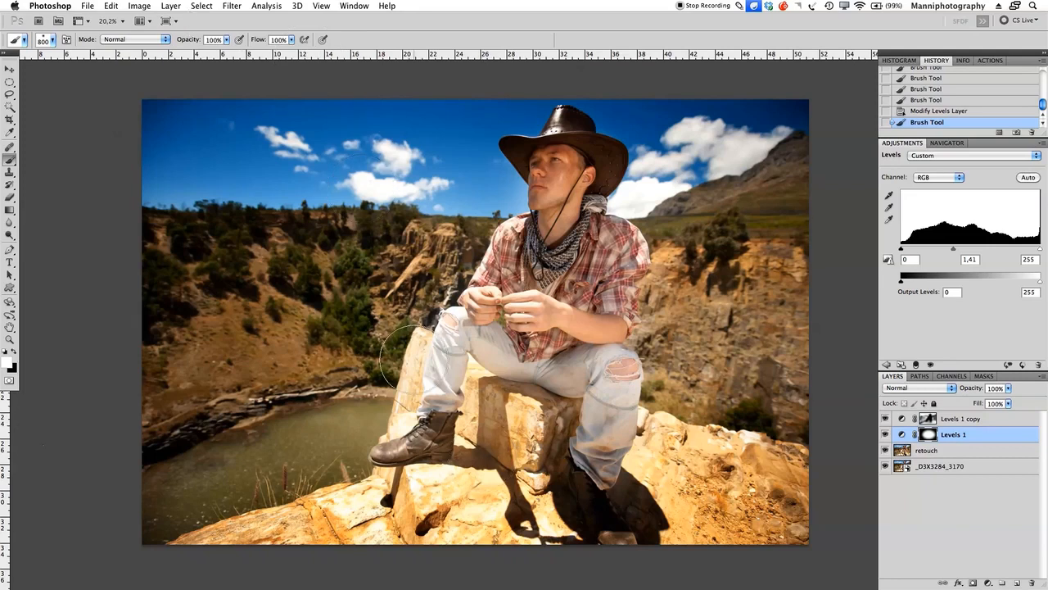
key("x")
left_click_drag(430, 430, 479, 389)
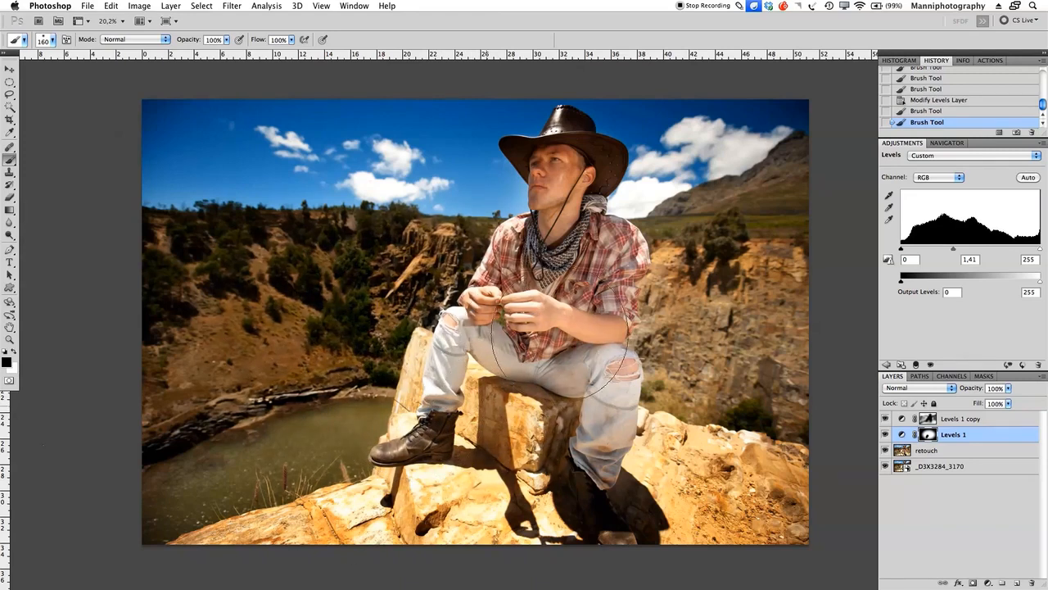
mouse_move(599, 494)
left_mouse_down()
mouse_move(690, 364)
mouse_move(618, 337)
mouse_move(582, 331)
left_mouse_up()
Reduce the brush size to 600 and paint black over the man's torso on the Levels 1 mask.
key("bracketleft")
key("bracketleft")
key("bracketleft")
key("bracketleft")
key("bracketleft")
key("bracketleft")
key("bracketleft")
key("bracketleft")
key("bracketleft")
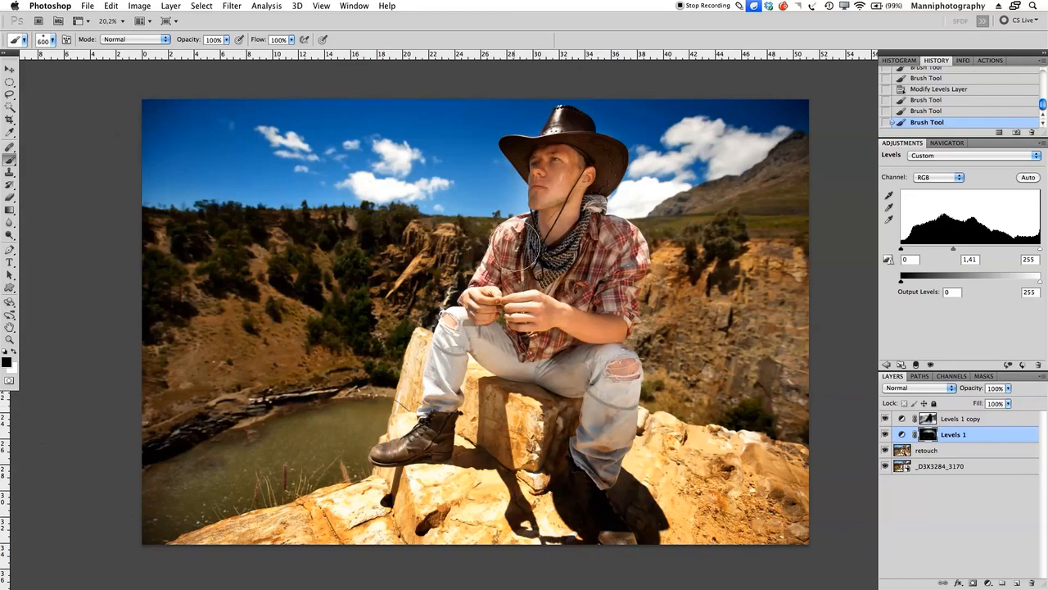
left_click_drag(653, 291, 531, 269)
Set the brush opacity to 50% and touch up the man on the Levels 1 mask with brush sizes 300 to 500.
key("bracketleft")
key("5")
key("5")
left_click_drag(191, 42, 187, 42)
key("bracketleft")
key("bracketleft")
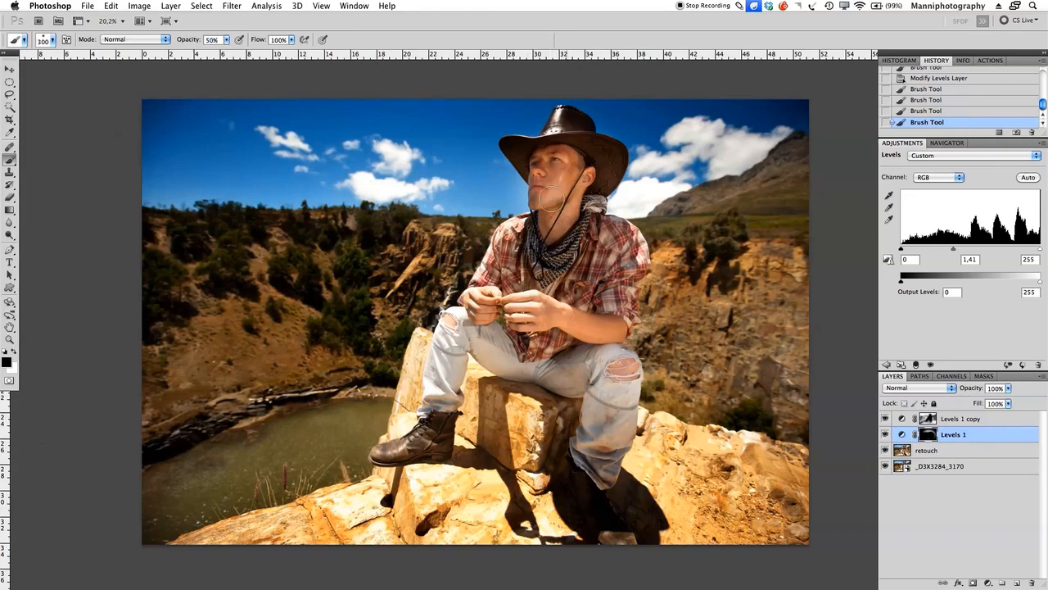
left_click(585, 197)
key("bracketright")
key("bracketright")
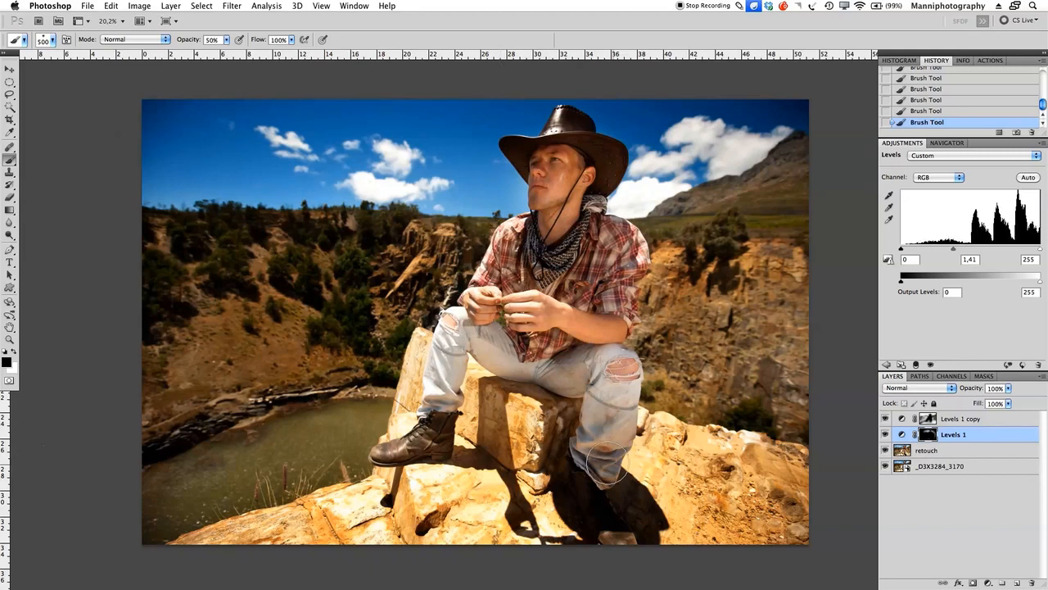
Group the Levels 1 and Levels 1 copy layers and name the group Vin.
left_click(956, 419, "shift")
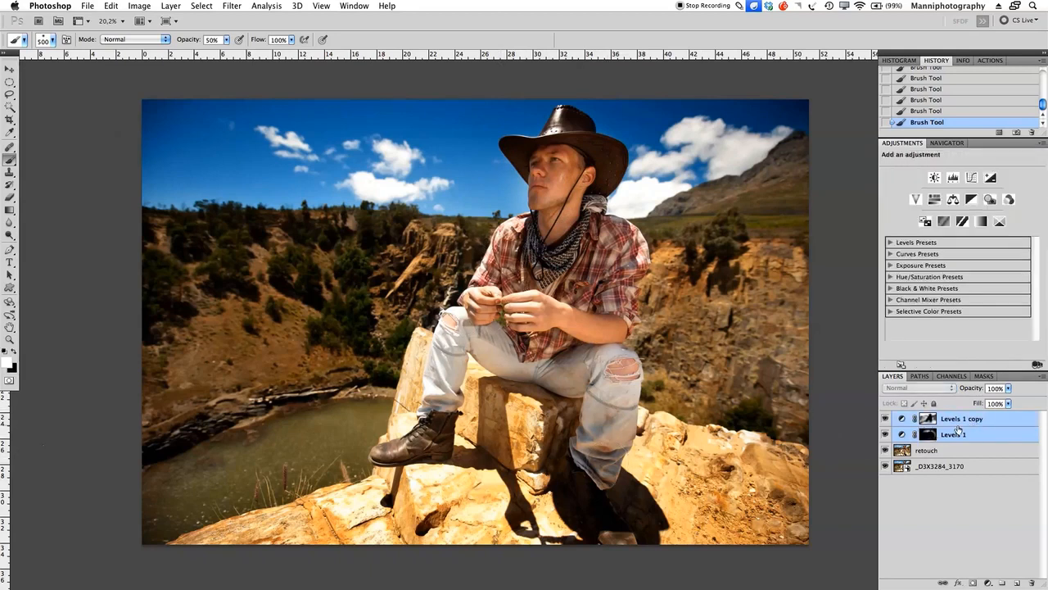
key("super+g")
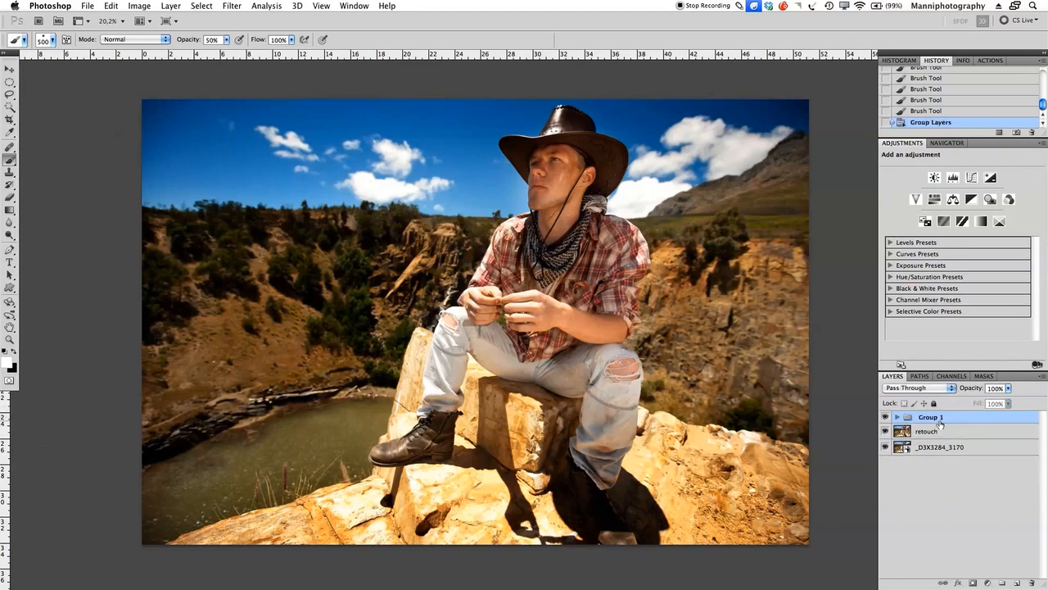
double_click(927, 418)
type("V")
key("Return")
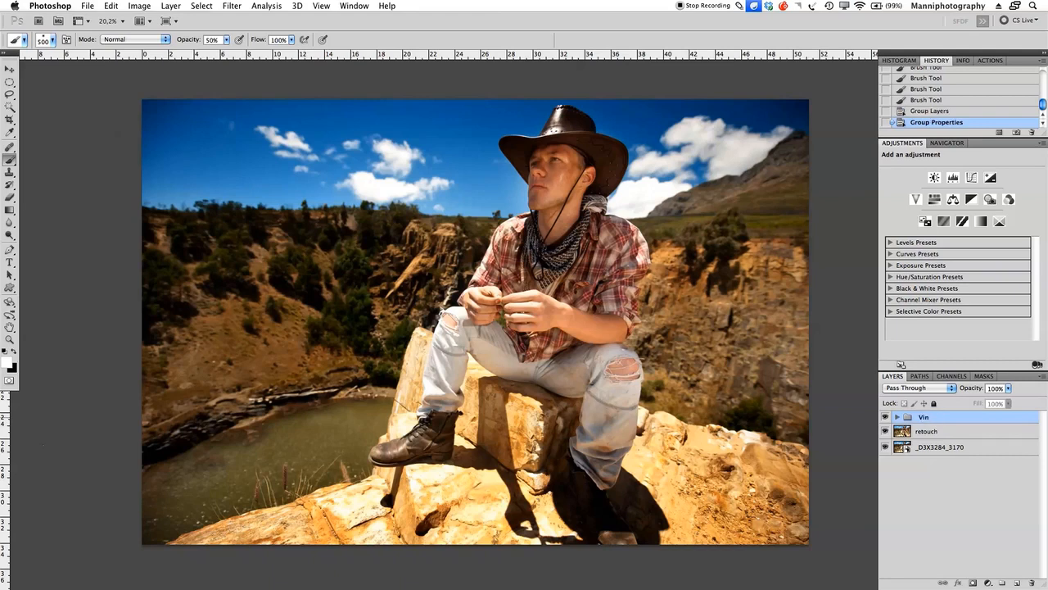
Compare the reduced-size photo with and without the Vin group.
left_click(957, 144)
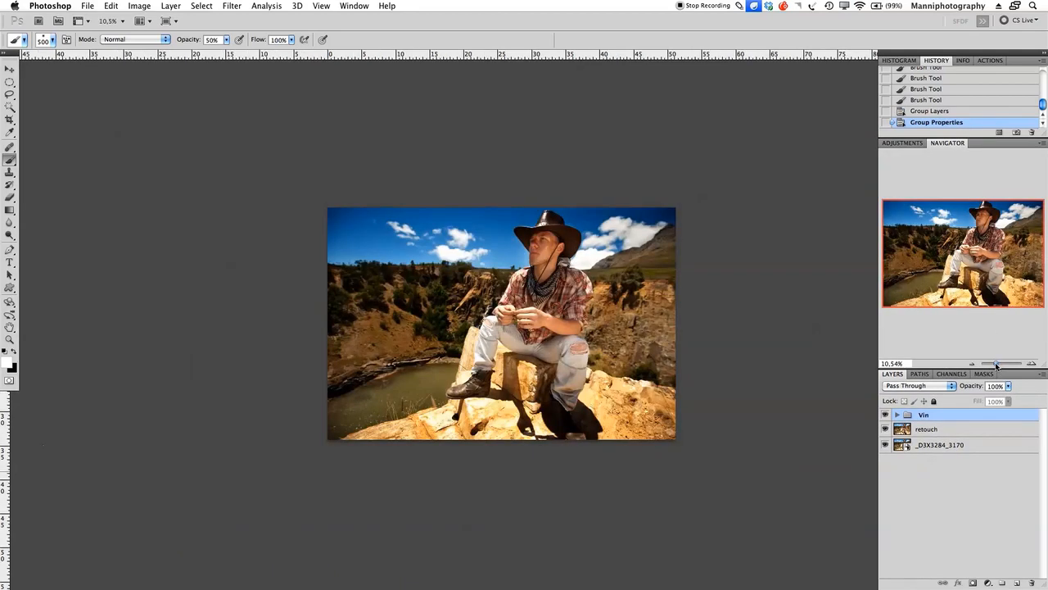
left_click_drag(998, 363, 992, 364)
left_click(885, 415)
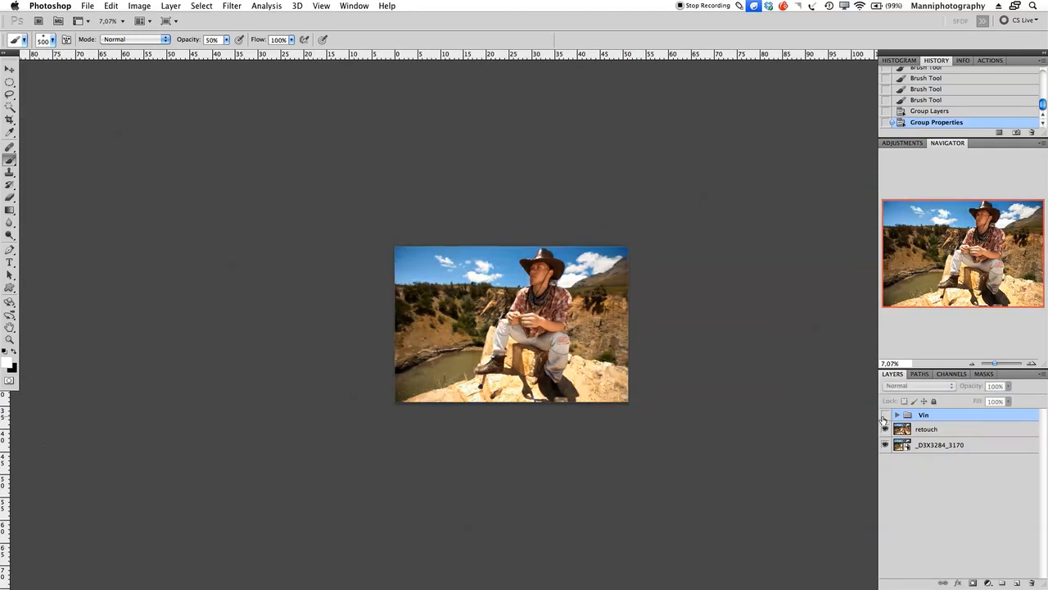
left_click(886, 415)
left_click(885, 415)
left_click(885, 415)
left_click(885, 416)
left_click(884, 416)
left_click_drag(993, 363, 1000, 364)
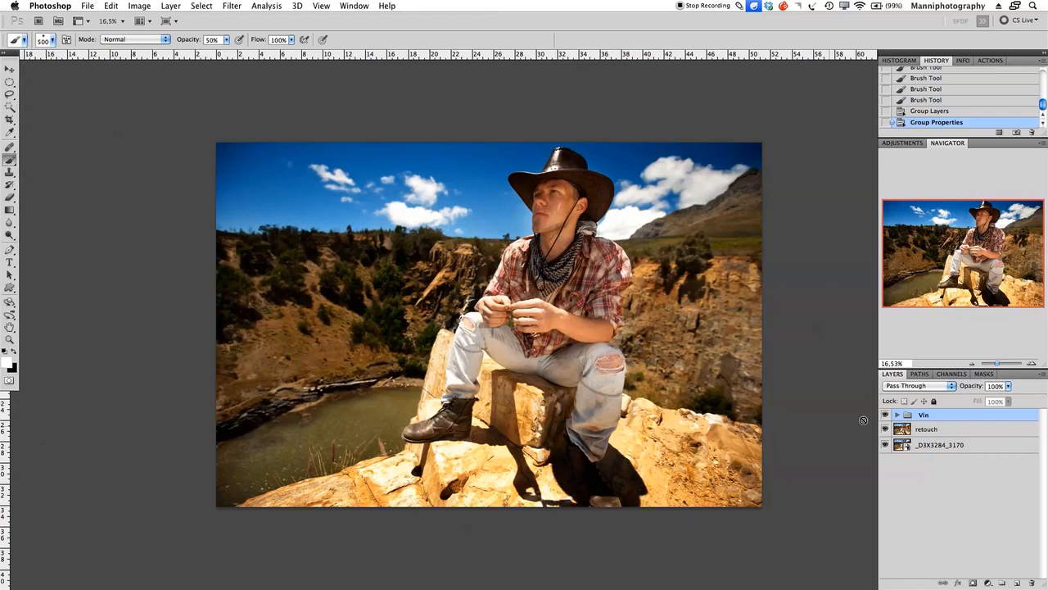
Add a Hue/Saturation adjustment layer above the Vin group with saturation -10, and hide it.
left_click(904, 144)
left_click(933, 200)
left_click_drag(962, 232, 954, 234)
left_click(884, 418)
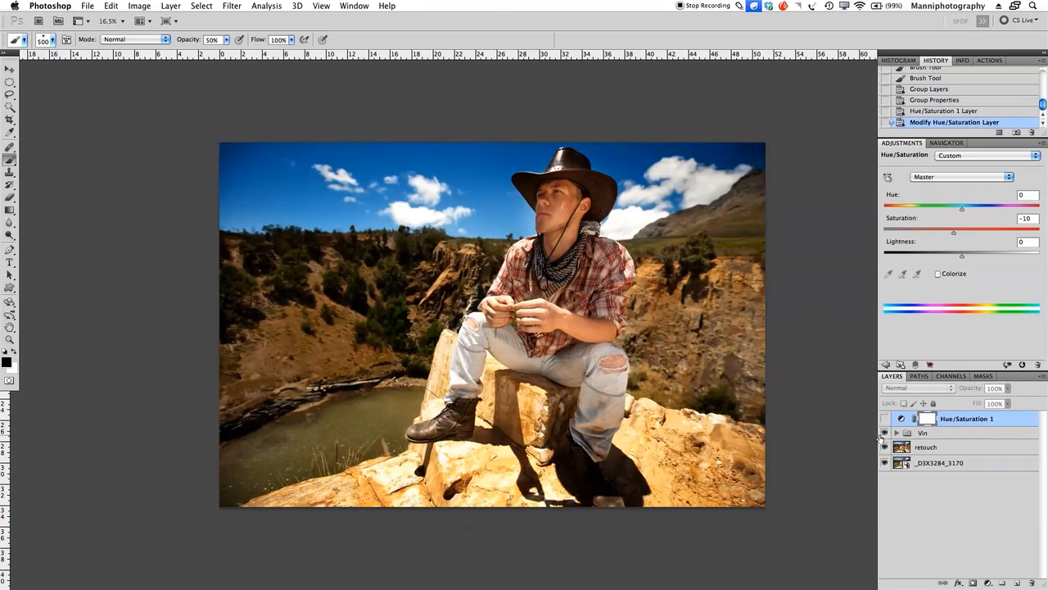
Expand the Vin group, select the Levels 1 copy layer and try adjusting its midtone input level.
left_click(885, 433)
left_click(884, 433)
left_click(897, 433)
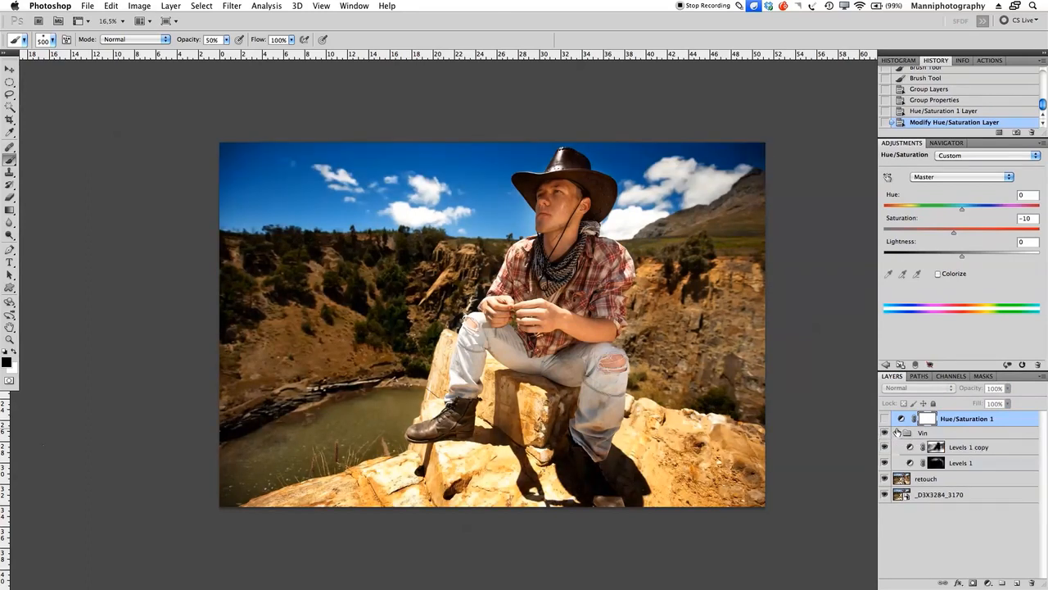
left_click(991, 449)
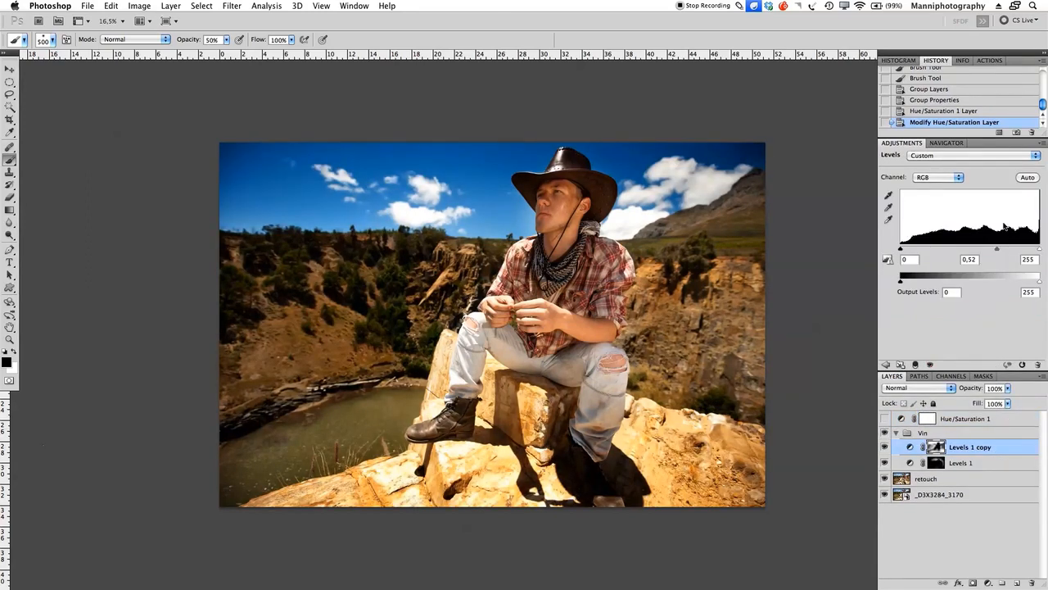
left_click_drag(1001, 251, 1002, 251)
key("super+z")
Darken the Levels 1 copy layer while checking the sky gradient, setting its midtone input level to 0.27.
key("z")
left_click_drag(309, 189, 376, 196)
left_click_drag(195, 172, 428, 344)
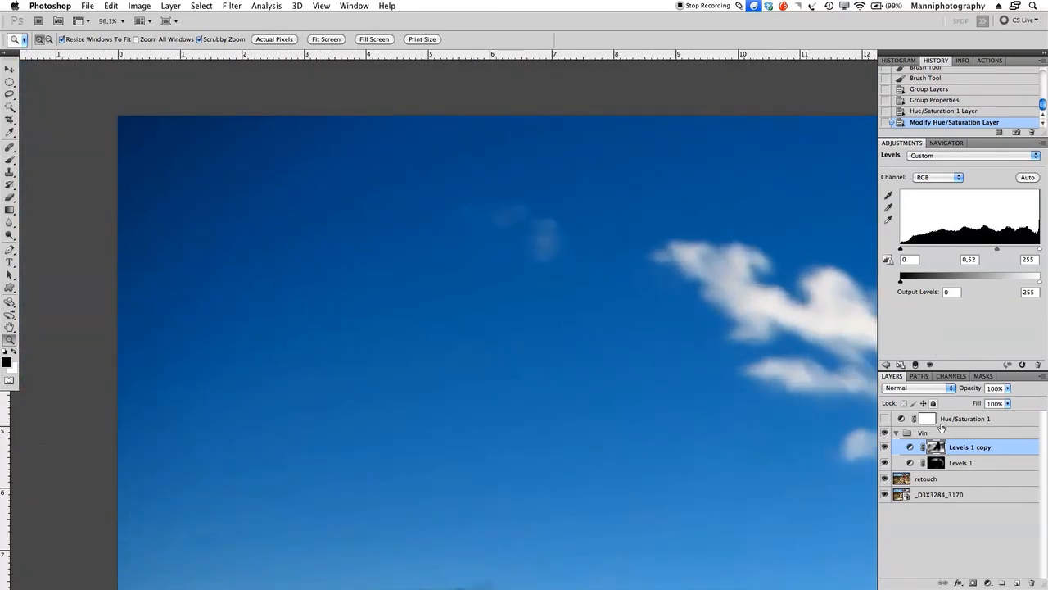
left_click_drag(997, 251, 1024, 253)
scroll(464, 290, "down", 5)
scroll(464, 289, "right", 8)
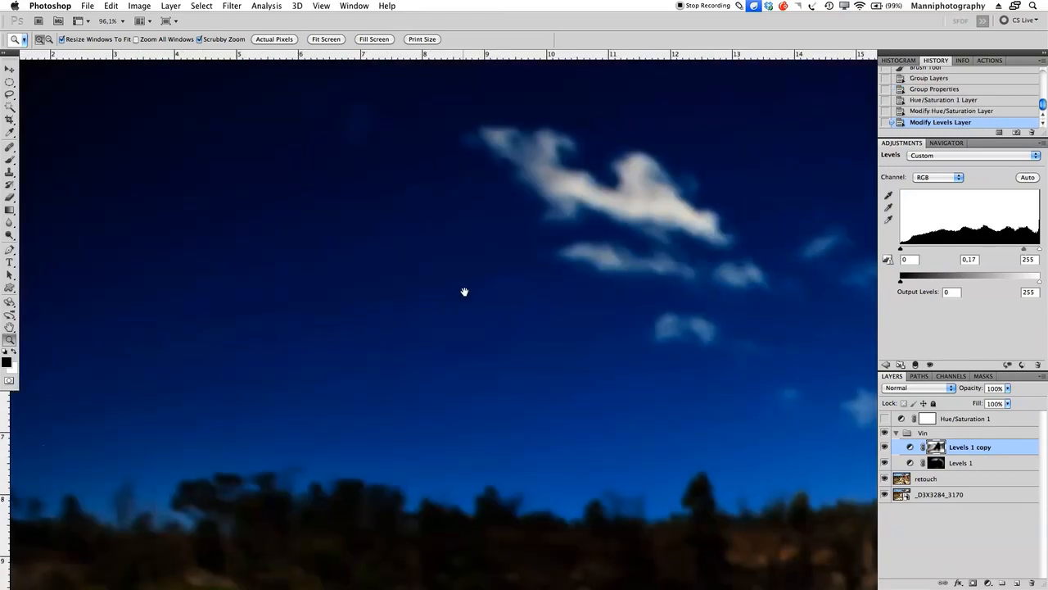
scroll(506, 368, "down", 3)
scroll(505, 367, "right", 4)
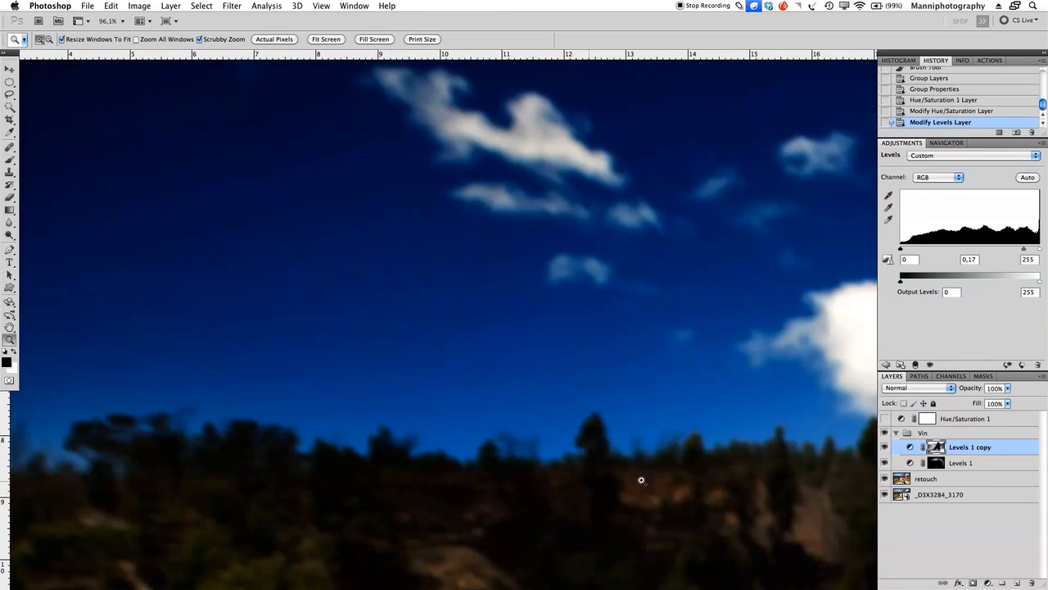
left_click_drag(1028, 251, 1016, 255)
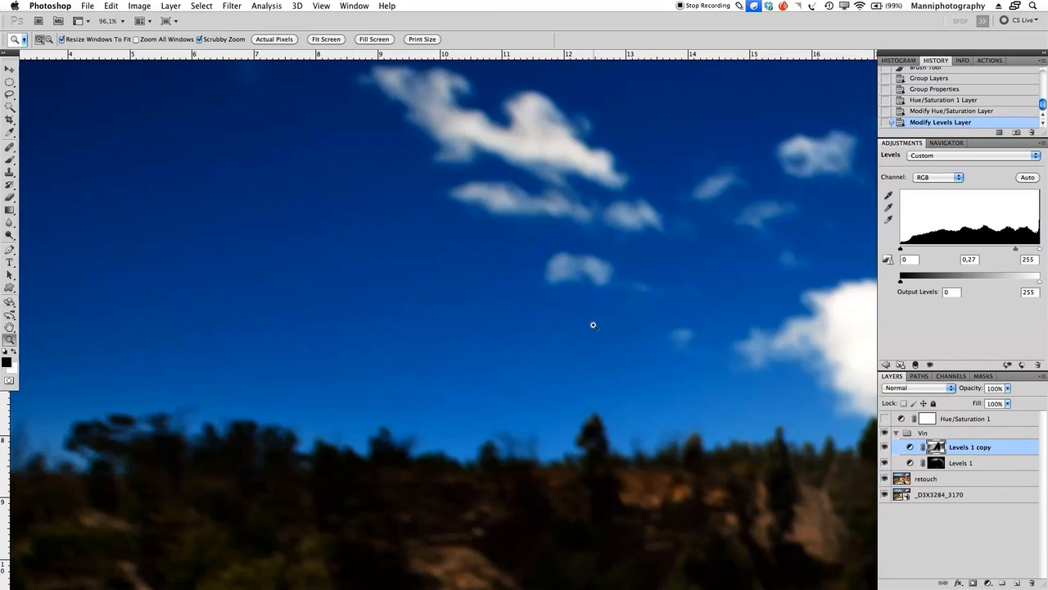
Apply the Add Noise filter to the Levels 1 copy mask with an amount of 3% and uniform distribution.
key("x")
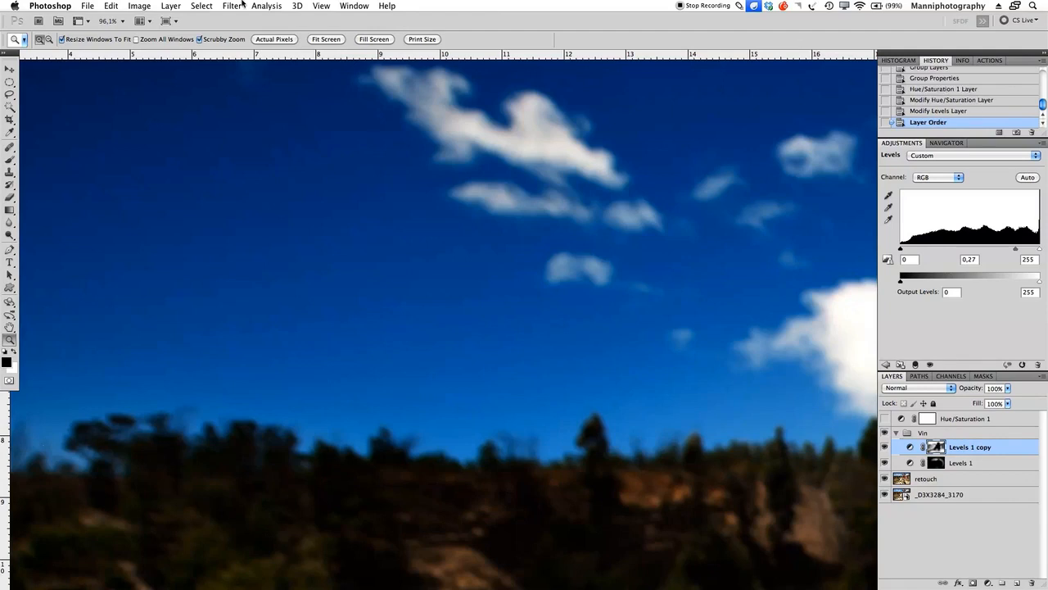
left_click(232, 6)
mouse_move(239, 144)
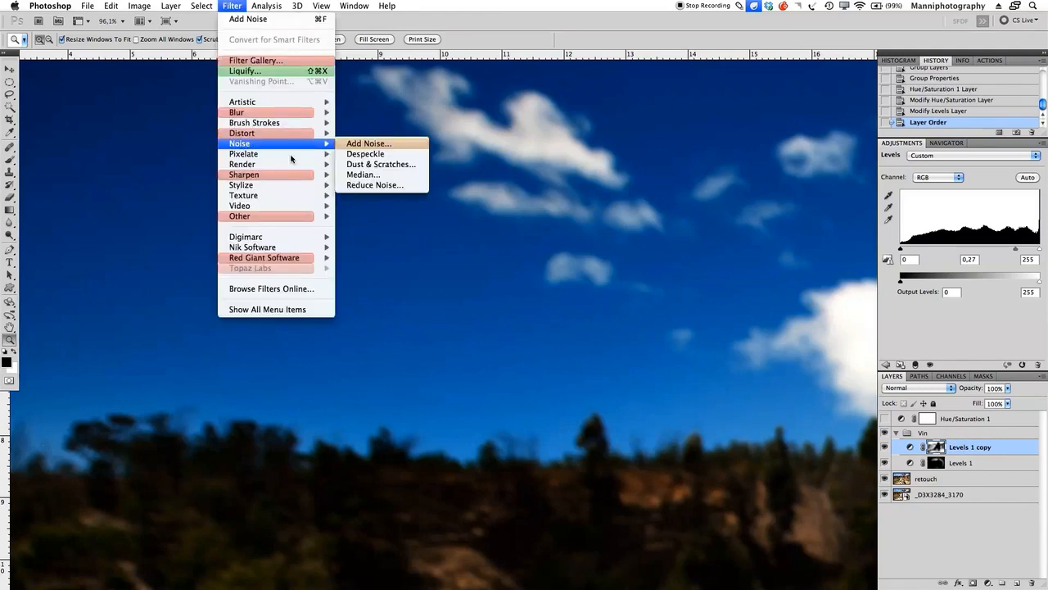
left_click(363, 144)
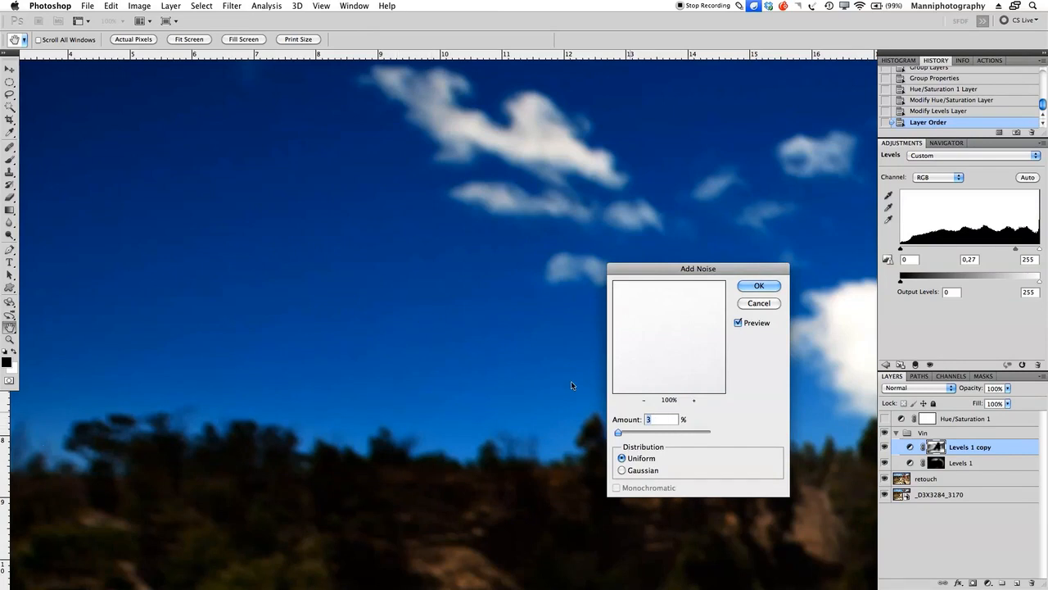
left_click(757, 286)
key("z")
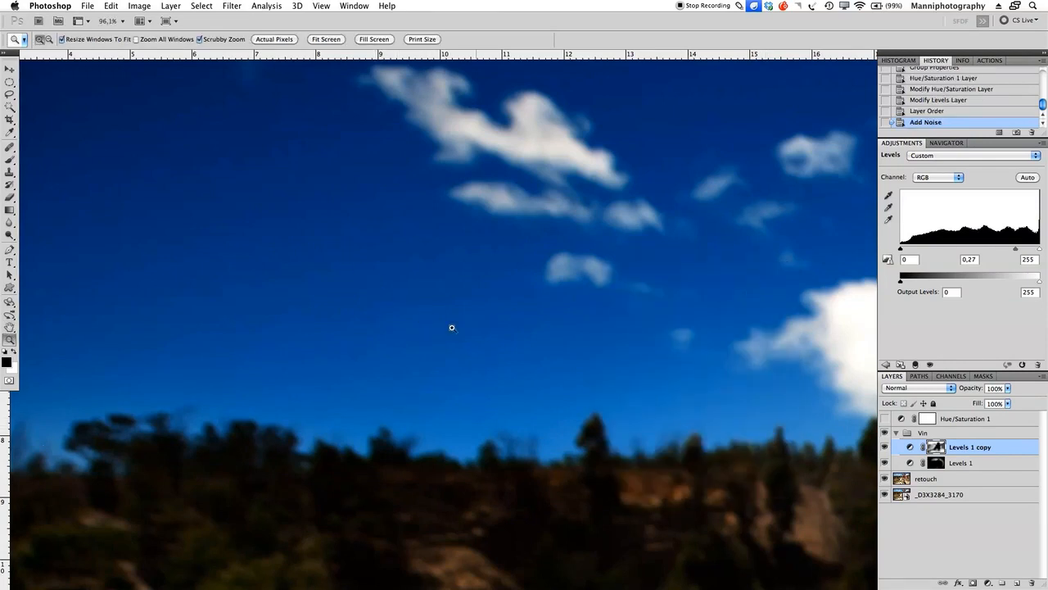
key("super+0")
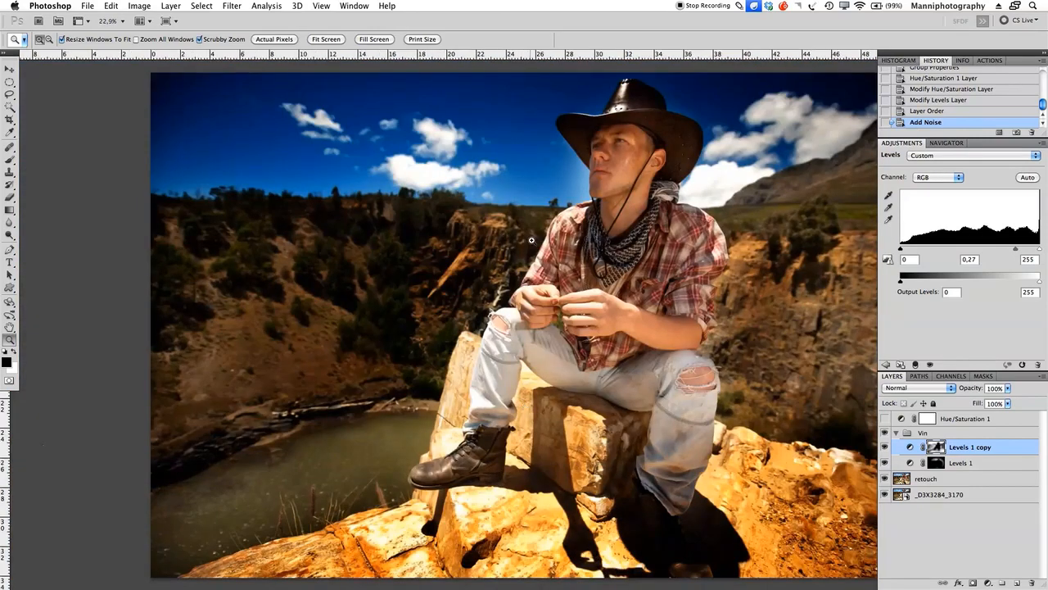